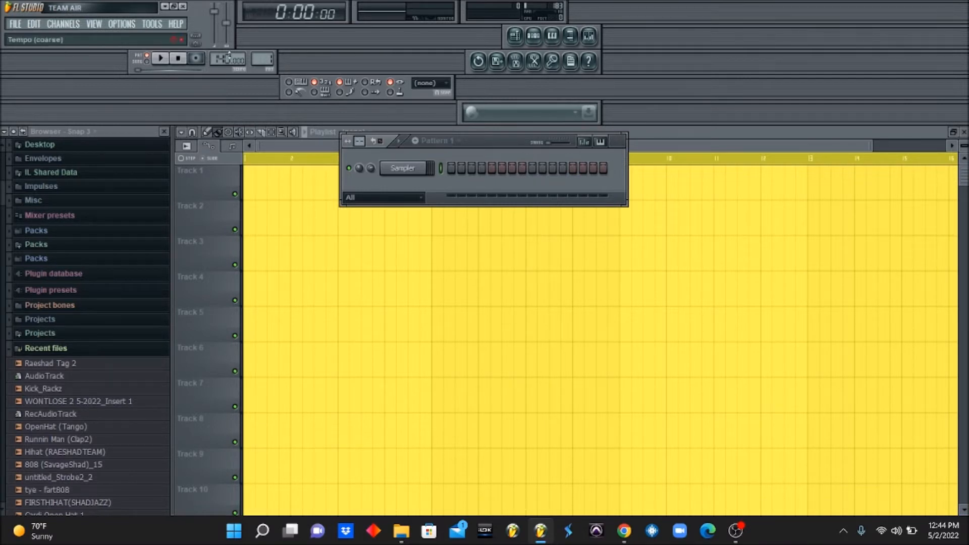
Step: Replace the Sampler channel with the Sytrus synthesizer and shift its window up slightly
right_click(406, 168)
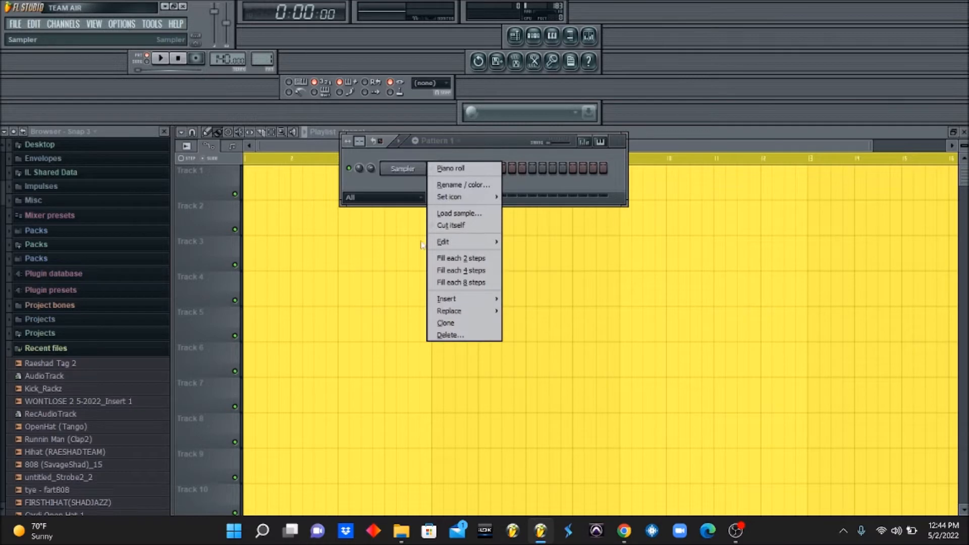
mouse_move(455, 310)
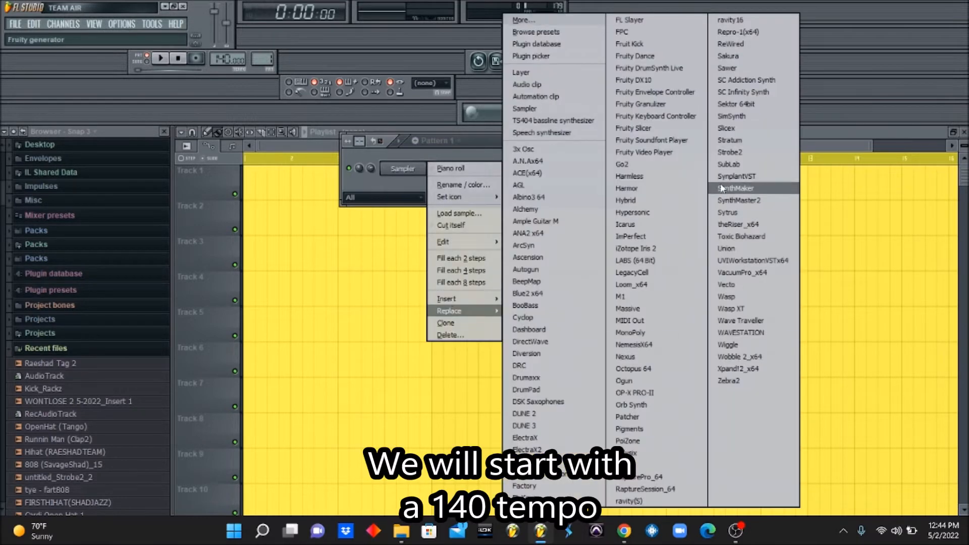
click(752, 216)
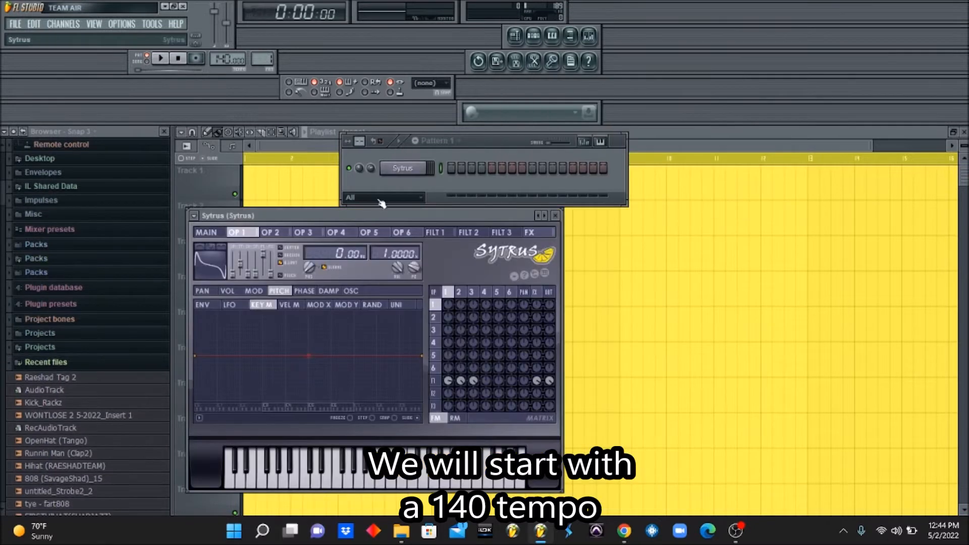
drag(341, 220, 331, 192)
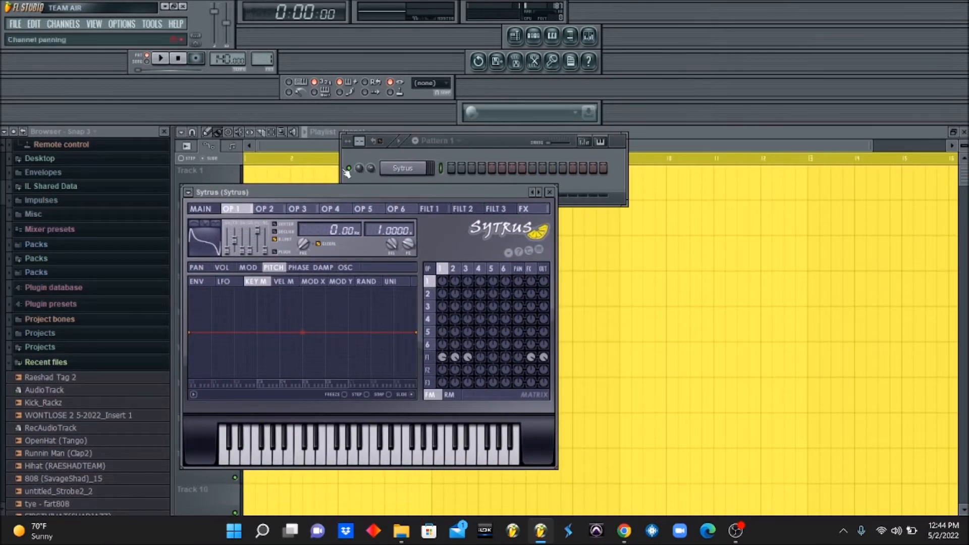
Step: In the Sytrus channel's piano roll, place melody notes G#5, A#4, G5 and A4 on the four beats of bar one
right_click(408, 166)
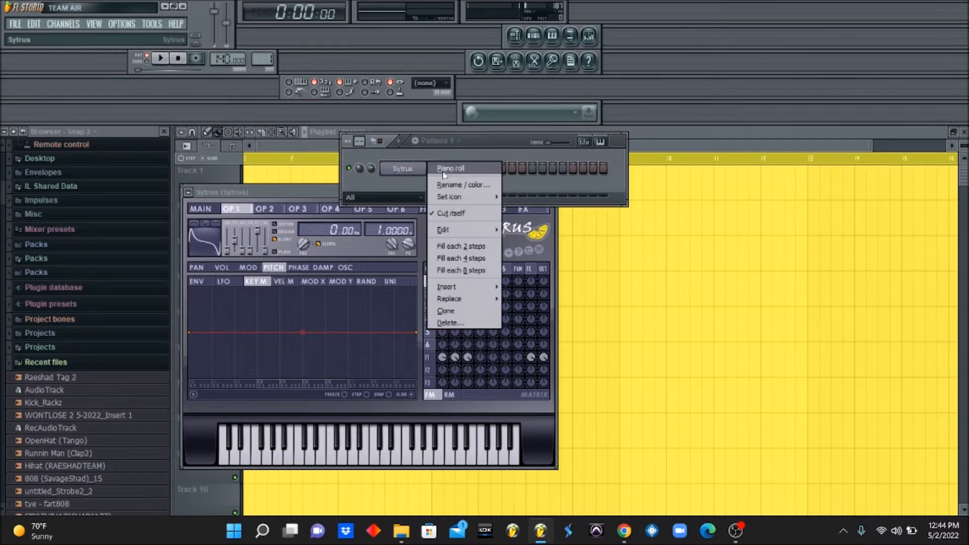
click(447, 171)
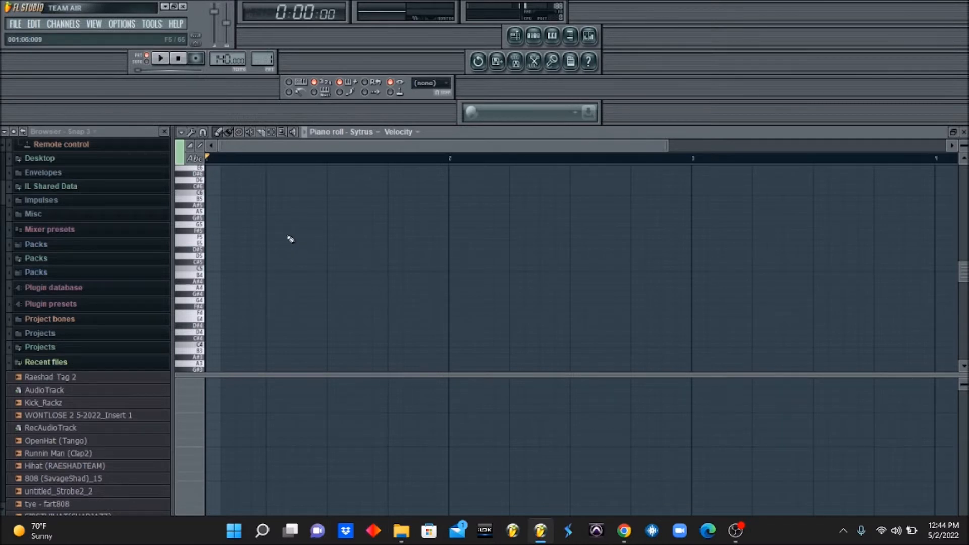
click(222, 217)
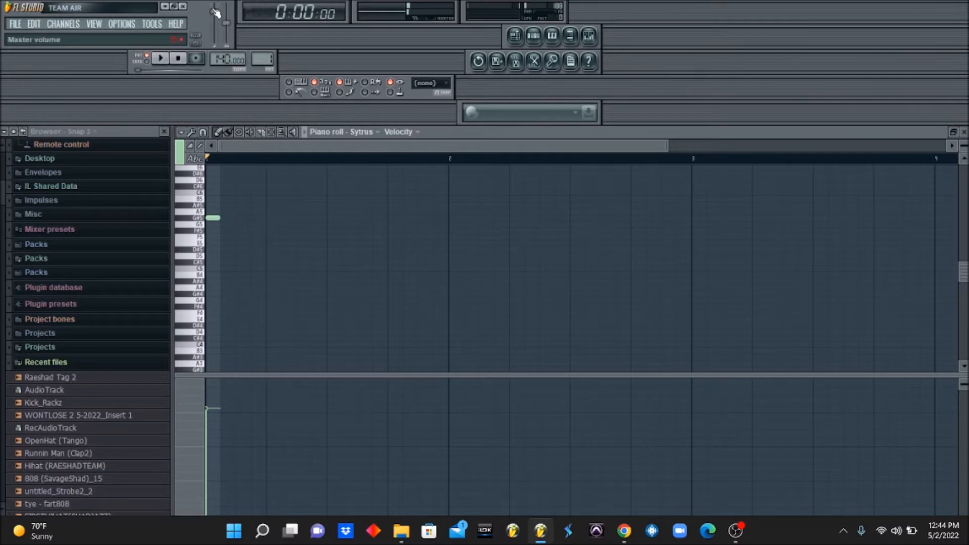
click(275, 281)
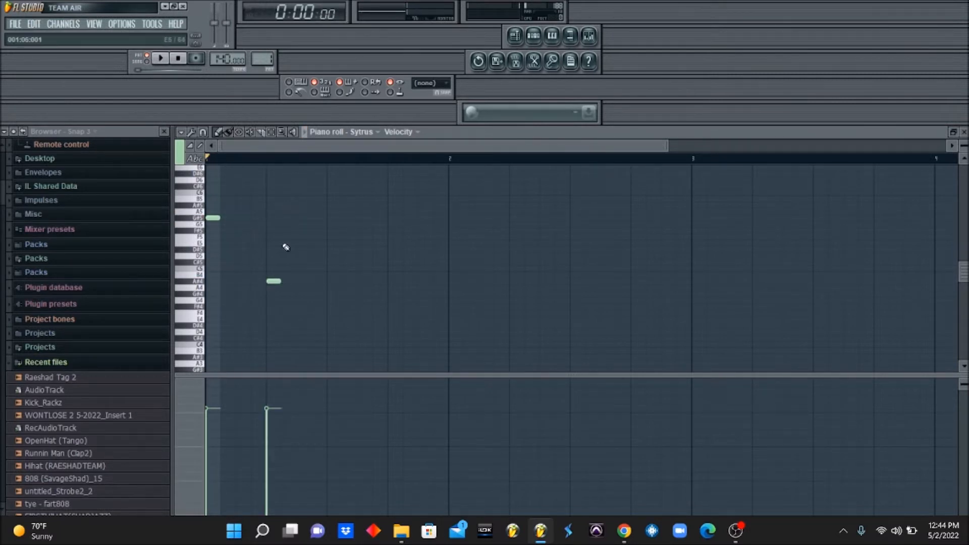
click(327, 225)
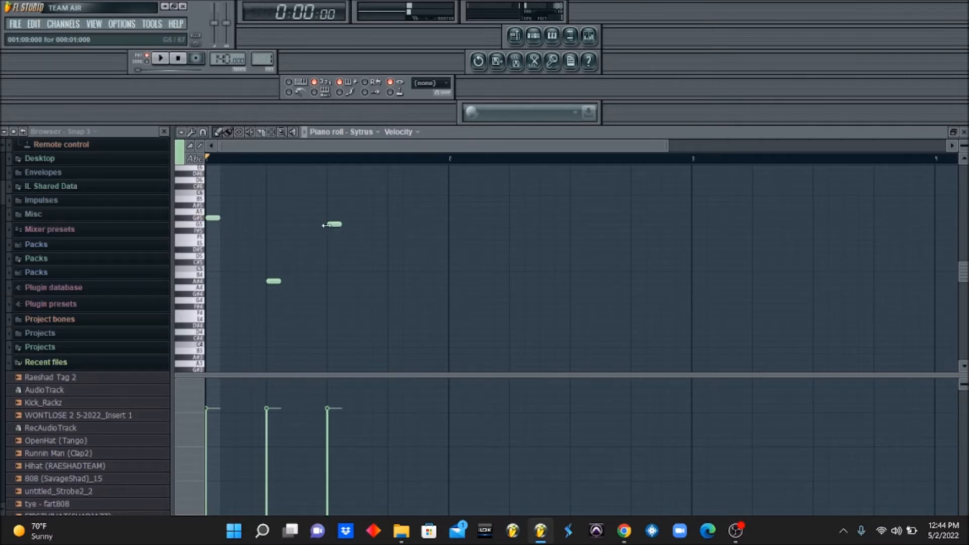
drag(405, 176, 396, 286)
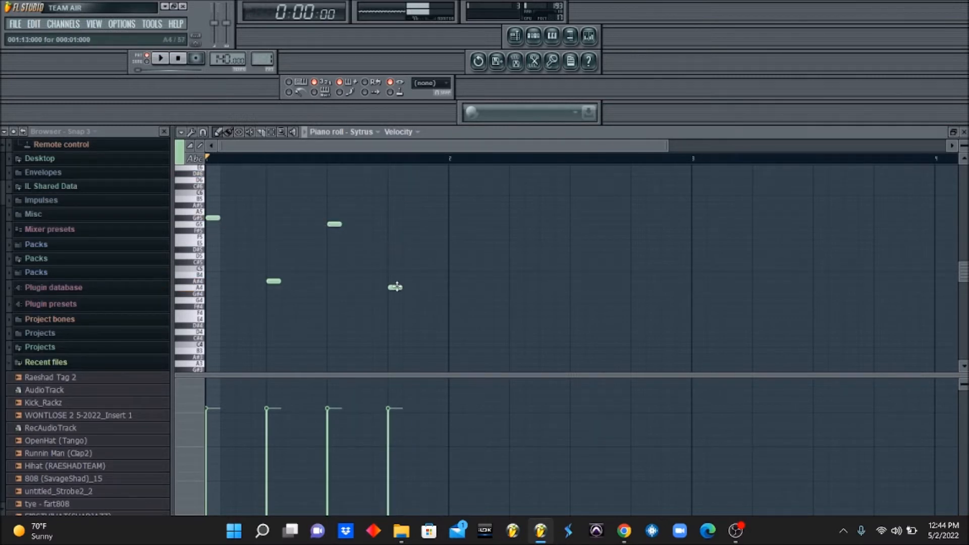
Step: Place A5, B4, C#6 and A5 on bar two's beats, plus off-beat F4 in bar two and D4 in bar one
click(434, 211)
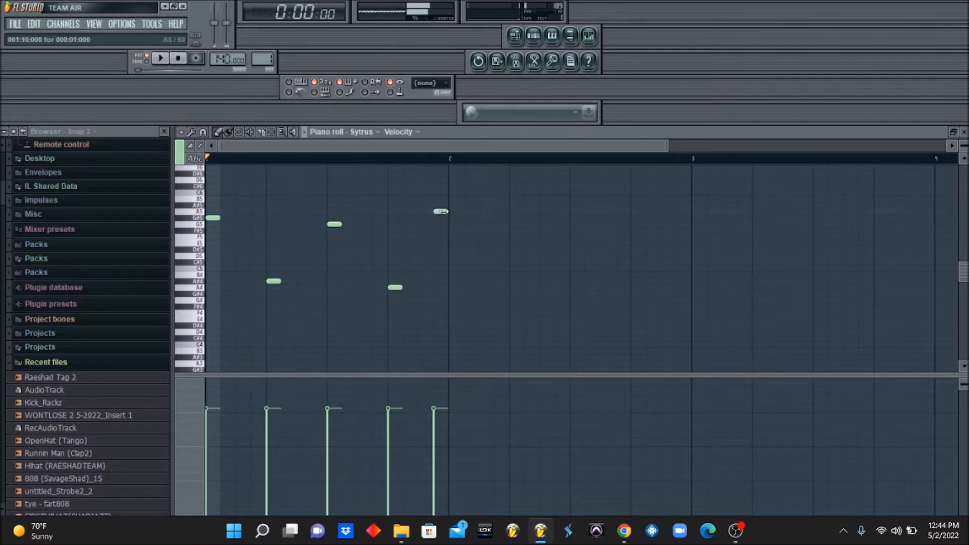
drag(441, 212, 456, 212)
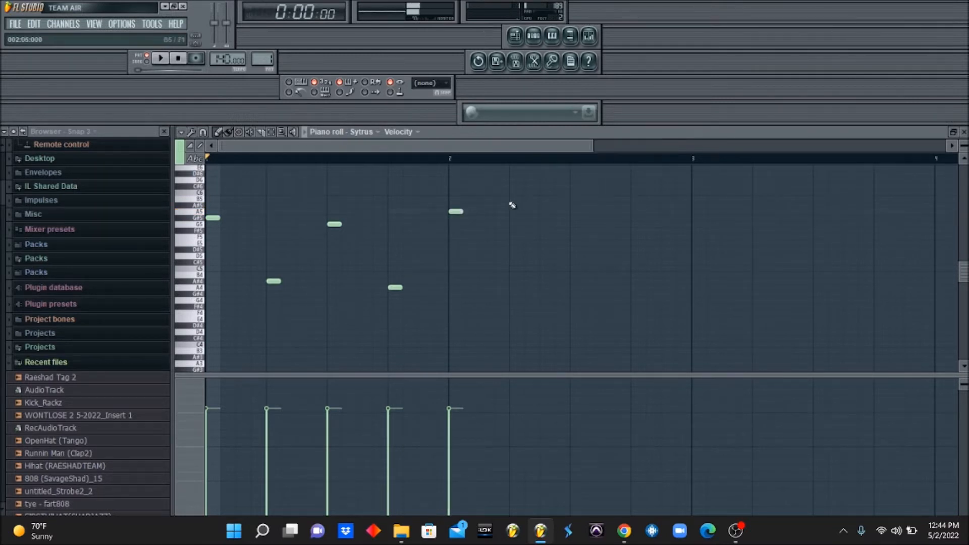
click(519, 276)
click(606, 185)
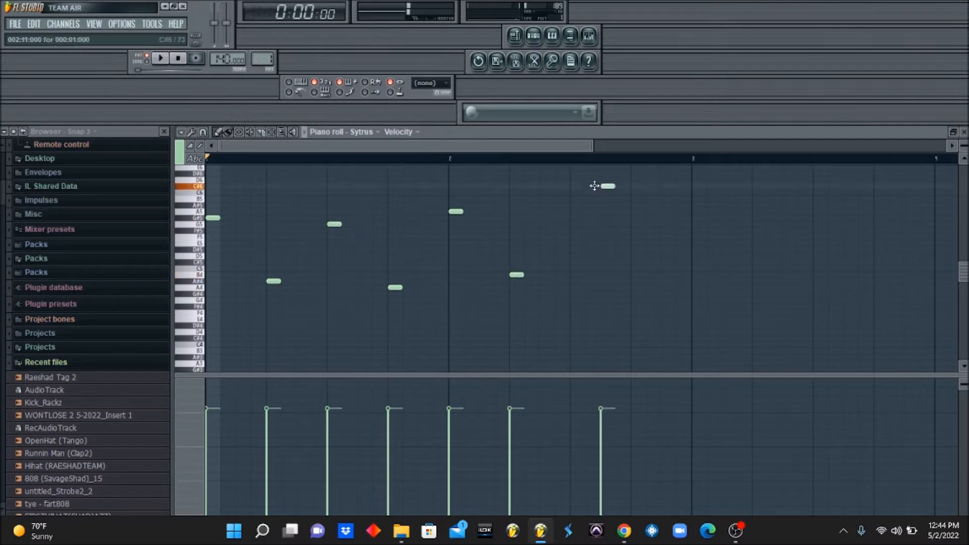
drag(608, 184, 585, 186)
key(space)
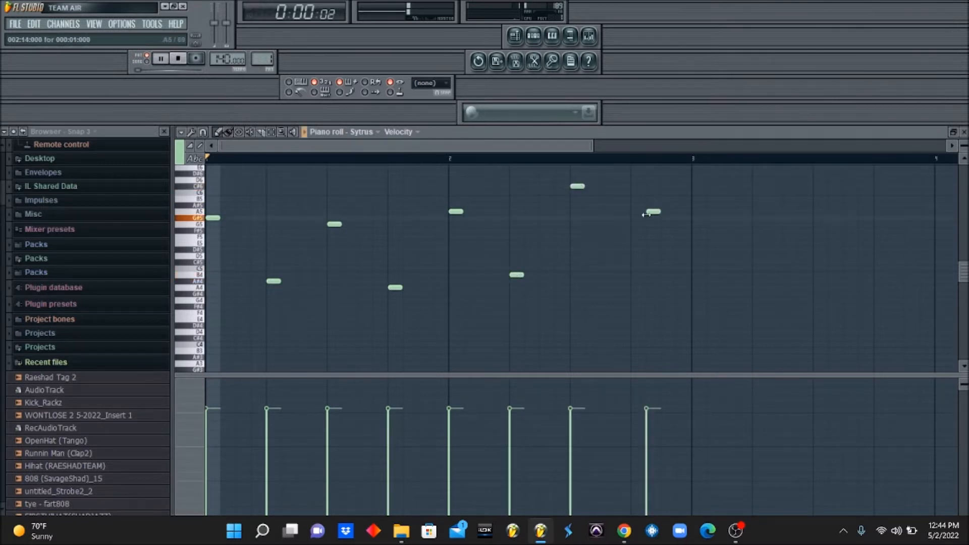
click(648, 212)
click(485, 312)
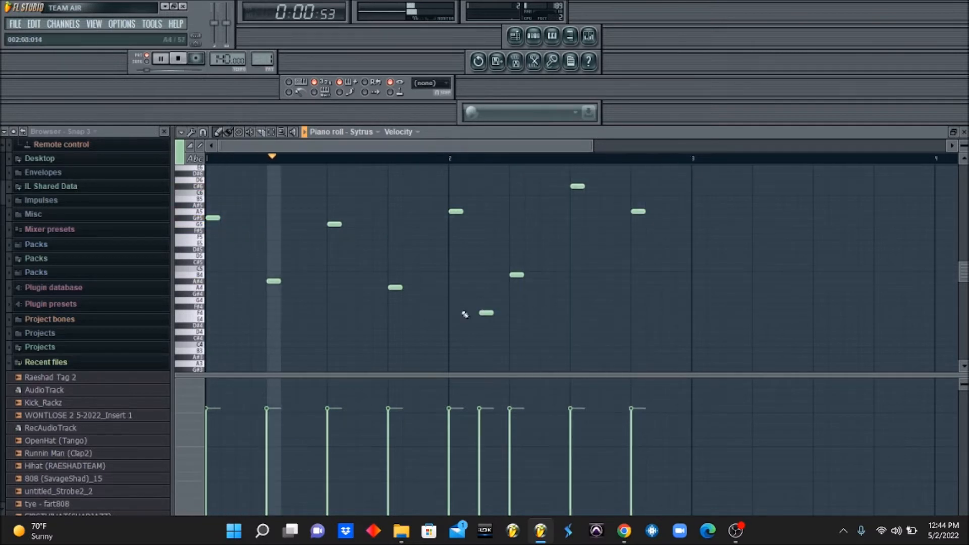
click(361, 332)
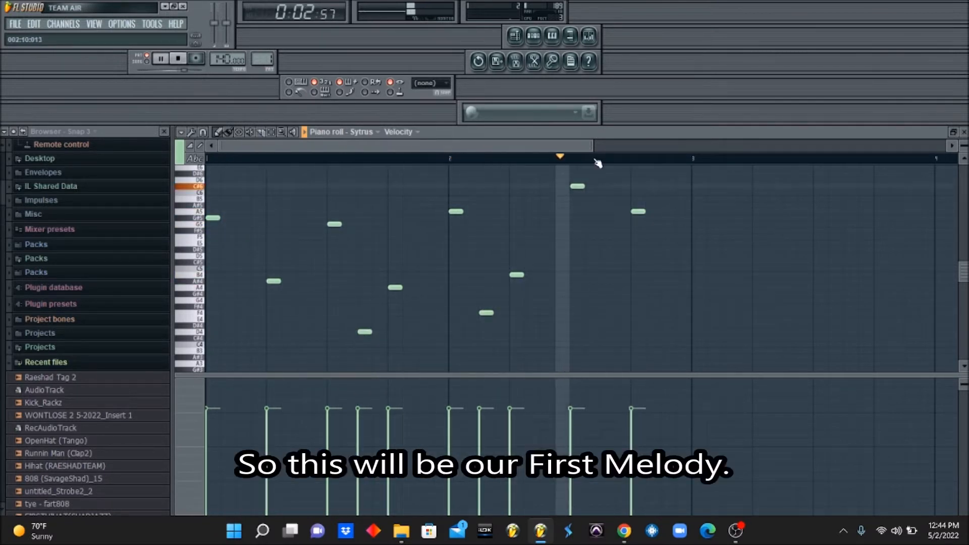
Step: Stop playback and duplicate the two-bar Sytrus melody into bars three and four
drag(694, 160, 141, 156)
key(space)
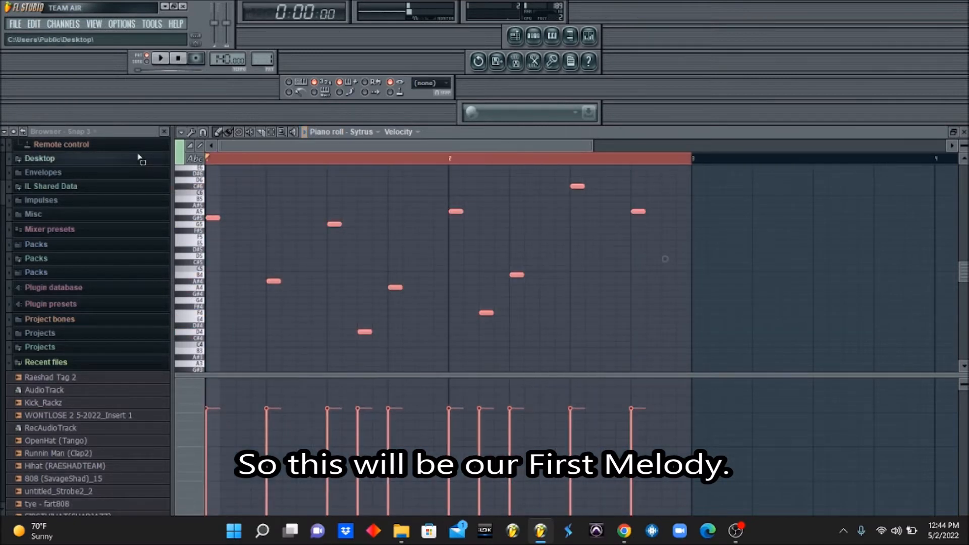
key(ctrl+b)
key(ctrl+d)
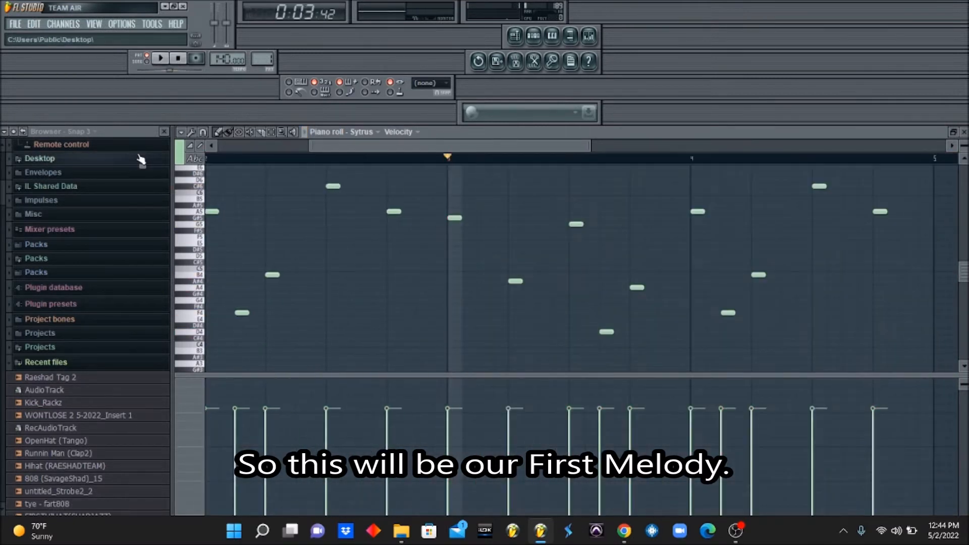
click(283, 132)
right_click(294, 208)
Step: Clone the Sytrus channel and load the plucked Raspy preset on the copy
click(533, 39)
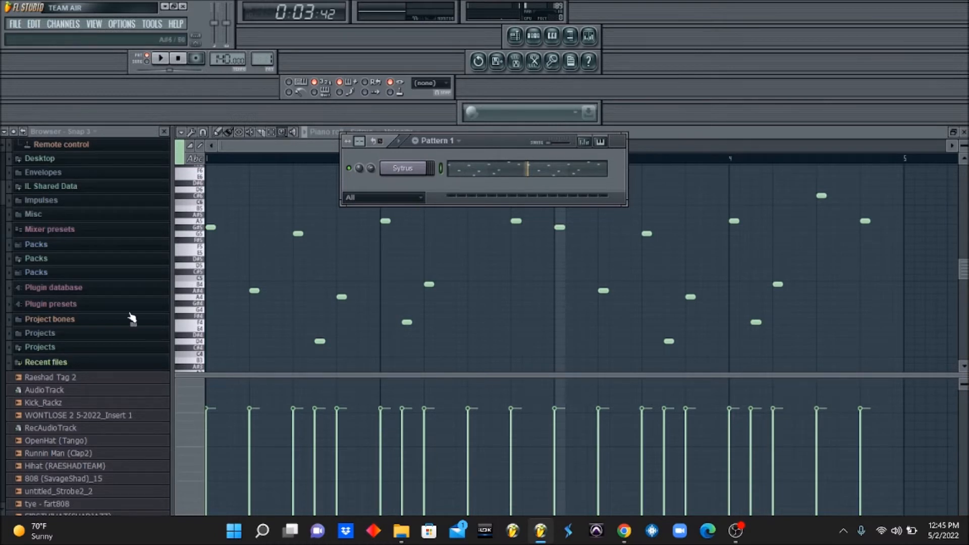
key(alt+c)
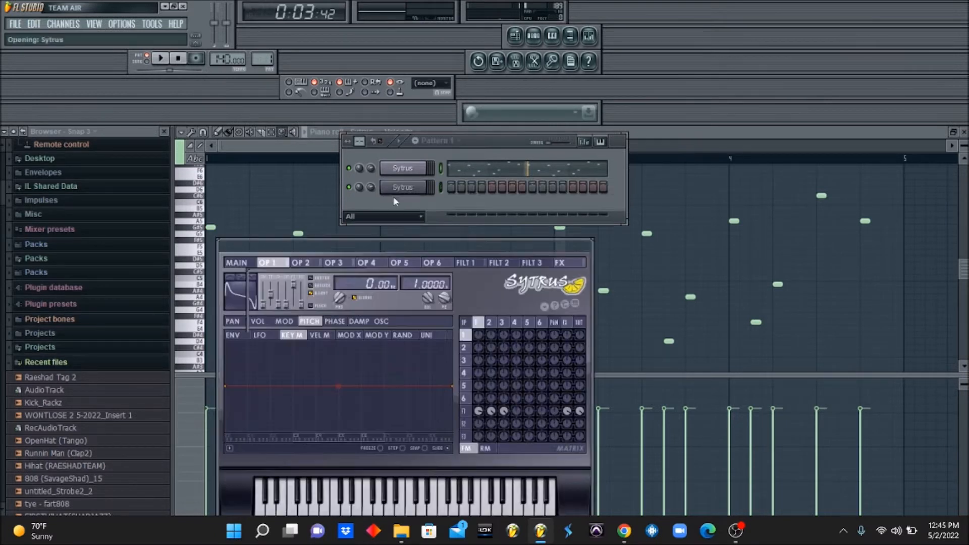
click(258, 278)
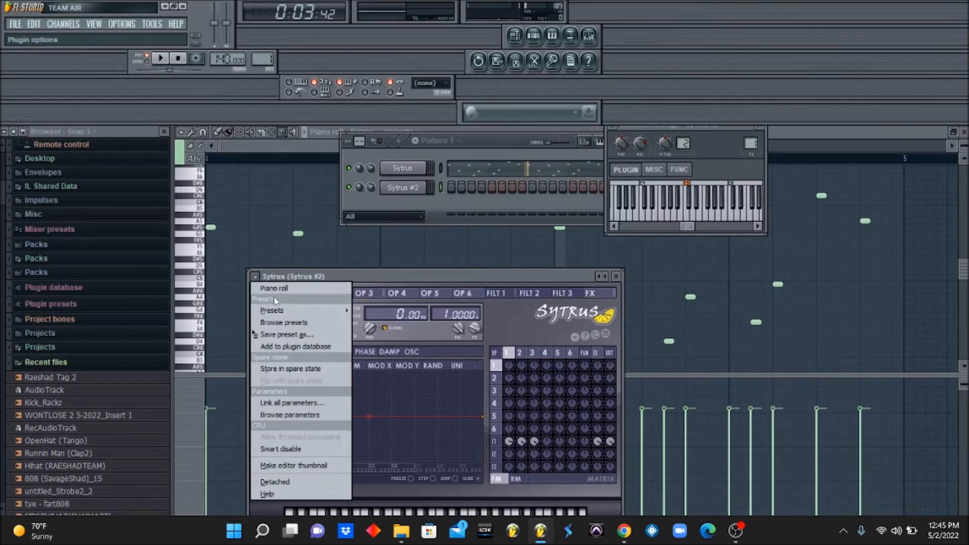
mouse_move(277, 308)
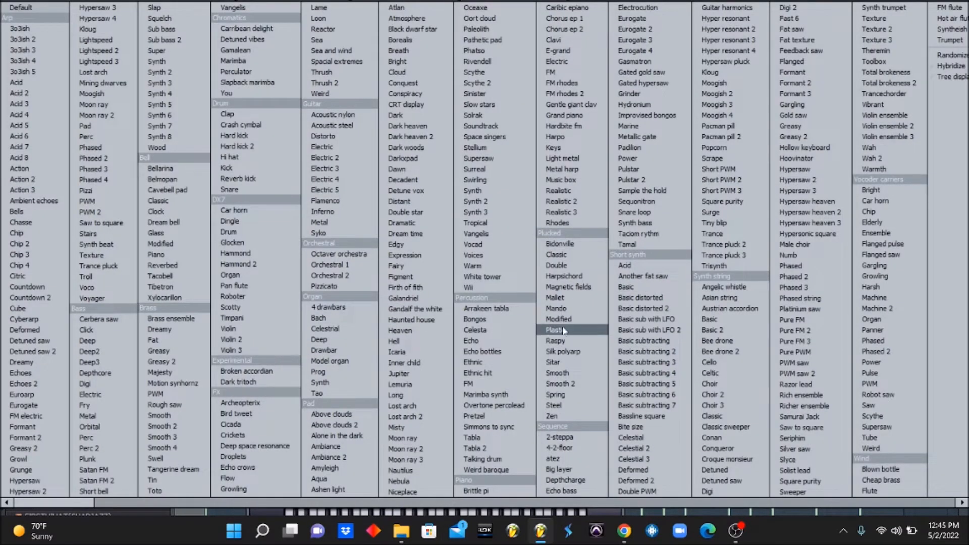
click(556, 341)
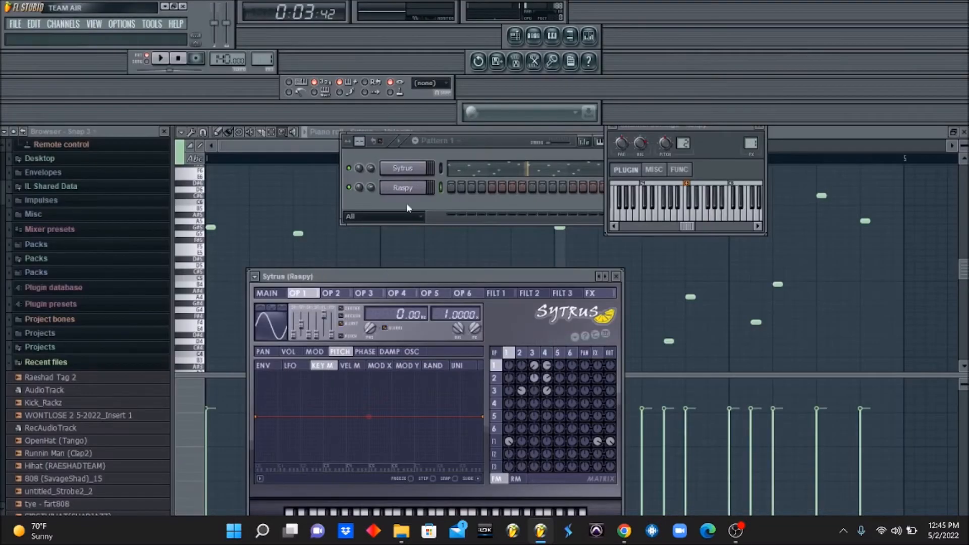
Step: In the Raspy piano roll, start a counter melody in bar one with F5, D#5, B4 and A5, playing the pattern along
right_click(424, 188)
click(455, 190)
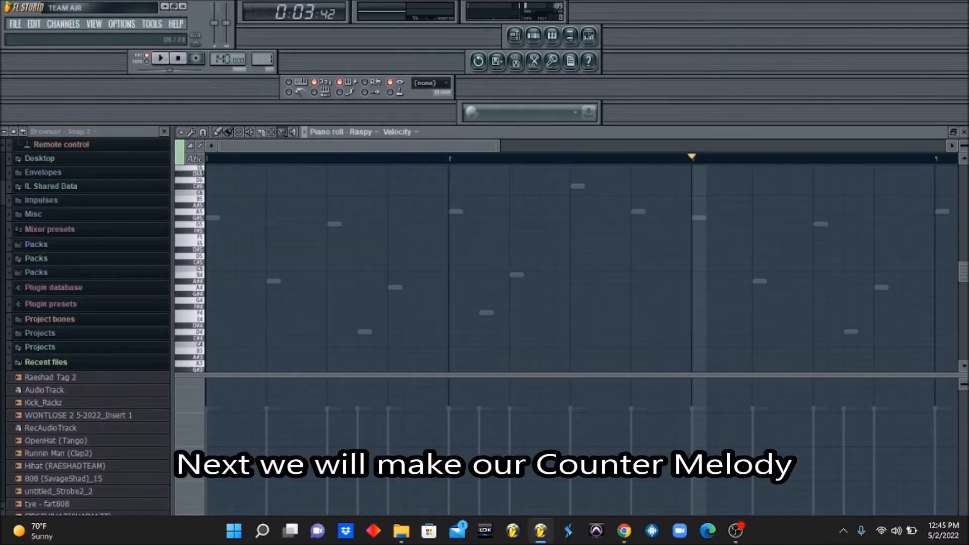
click(212, 237)
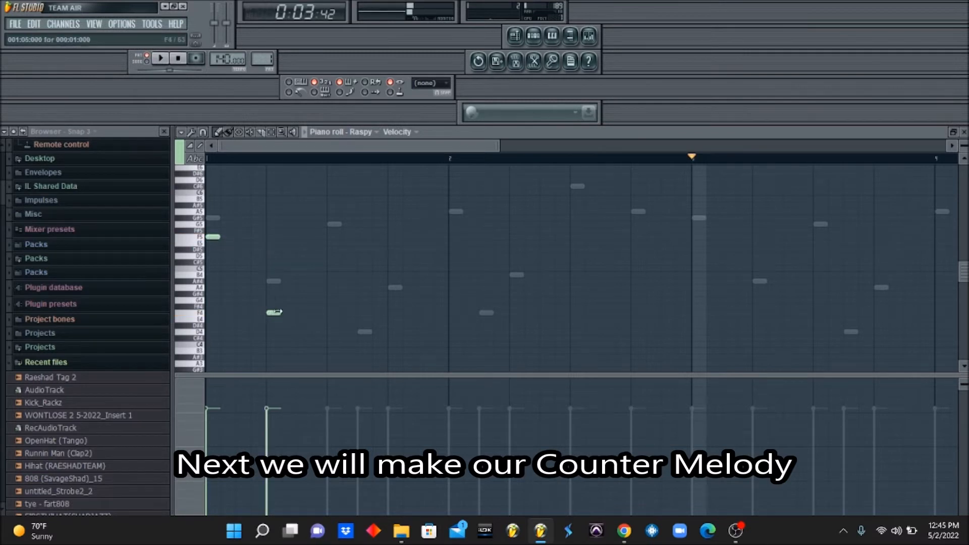
drag(238, 250, 232, 249)
click(257, 275)
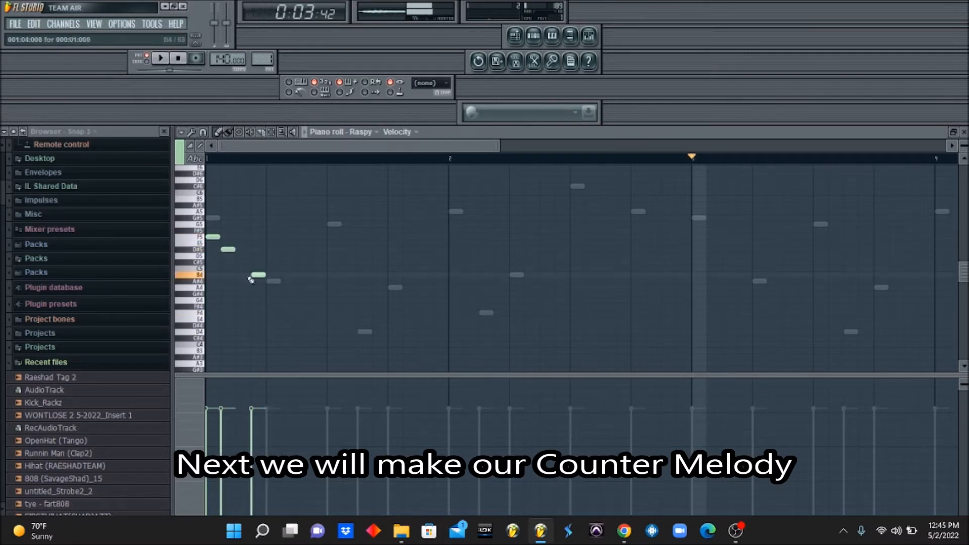
click(180, 59)
key(space)
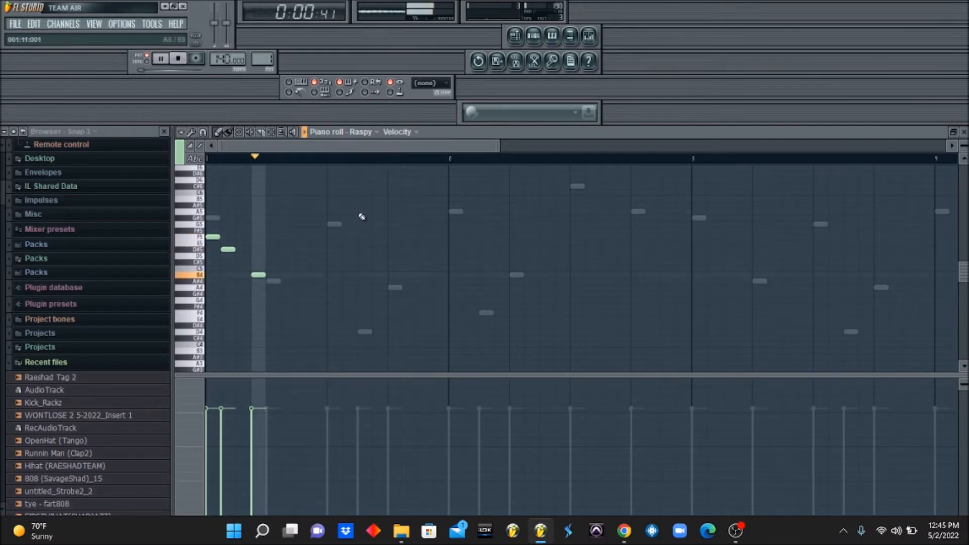
click(391, 212)
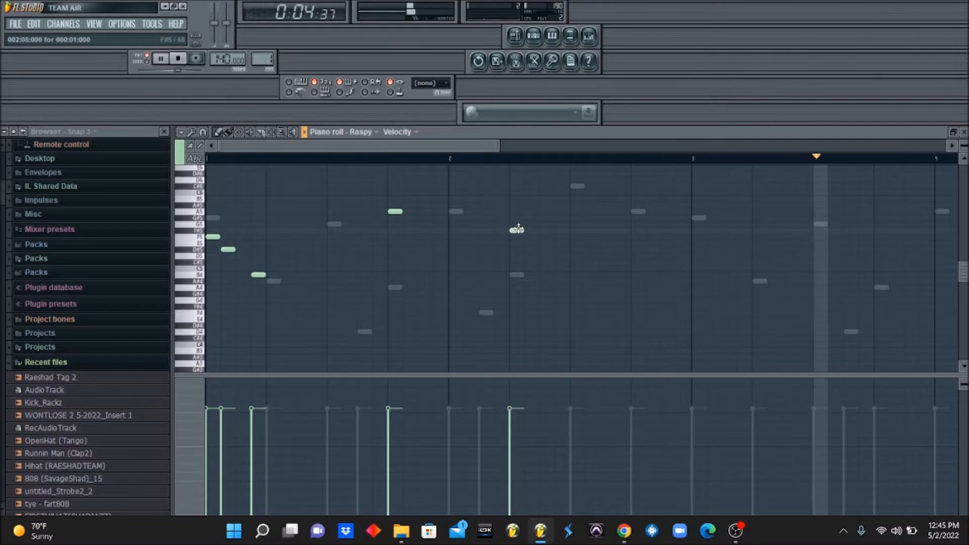
Step: Place counter-melody notes D5, G5, D#4 and A#4 on the four beats of bar two
click(517, 224)
click(456, 255)
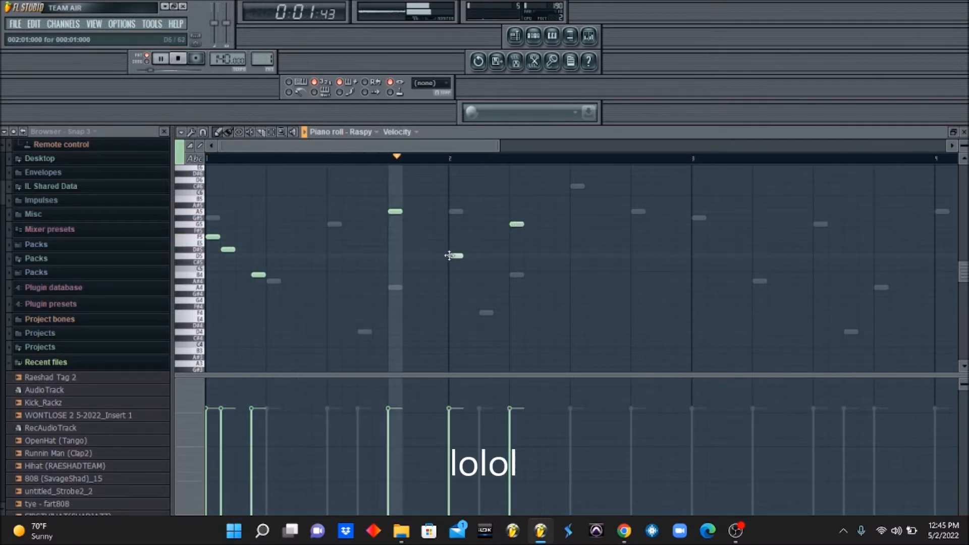
click(622, 280)
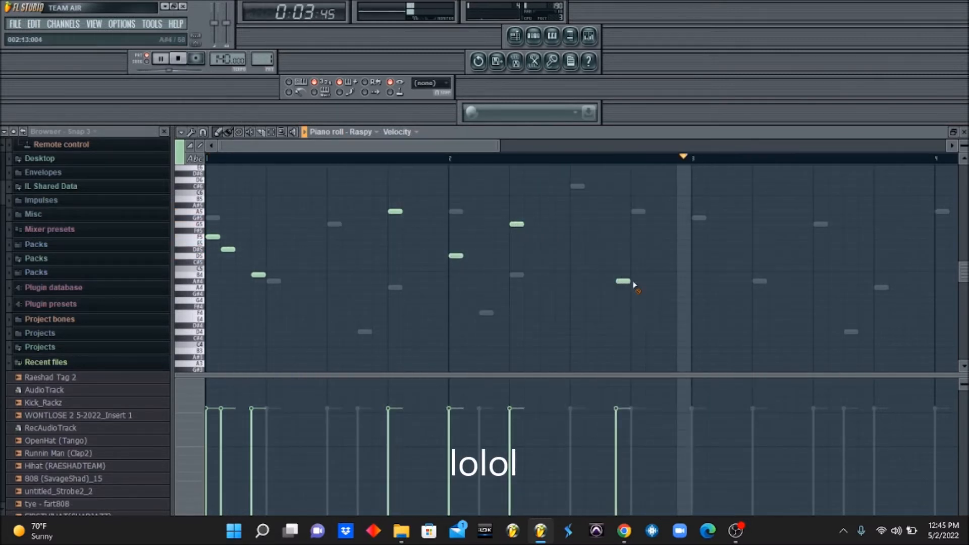
right_click(623, 282)
click(632, 281)
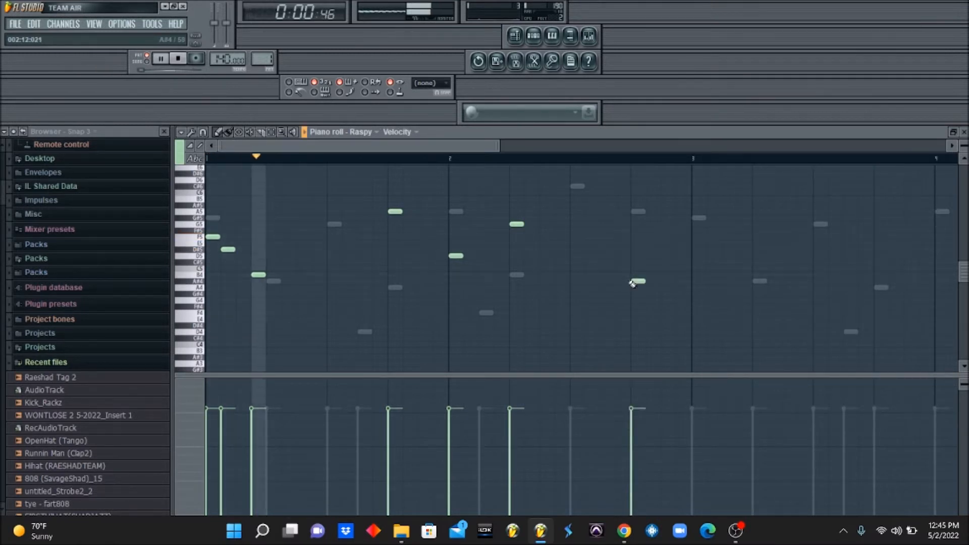
click(577, 326)
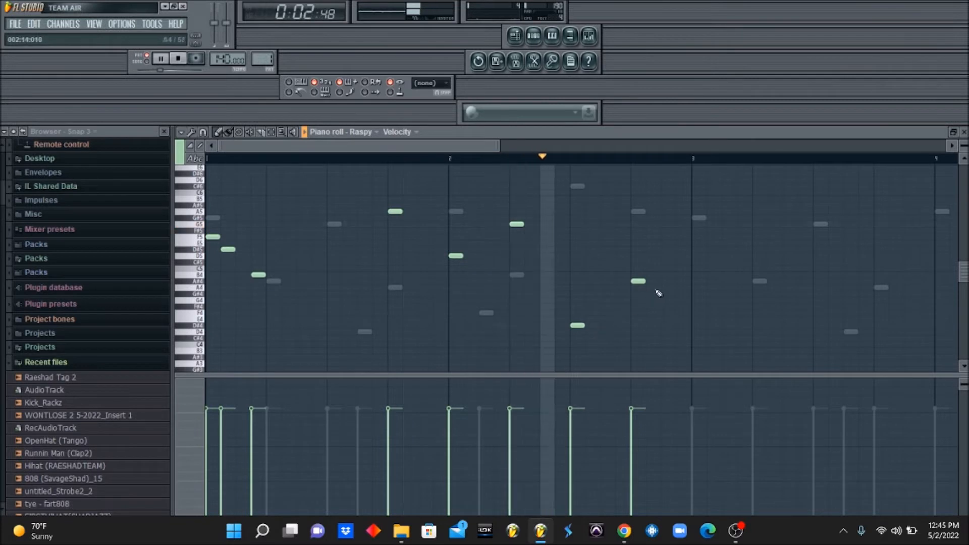
Step: Select the two-bar Raspy counter melody and duplicate it into bars three and four
drag(695, 156, 184, 152)
key(ctrl+b)
key(ctrl+d)
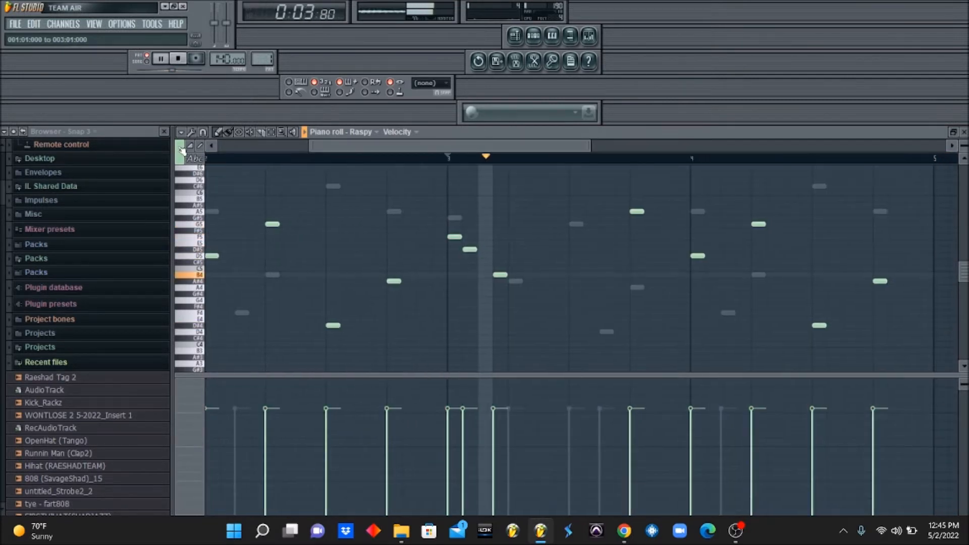
Step: Add a C#6 note on beat two of bar three in the counter melody, stop playback and show the channel rack
click(512, 186)
key(space)
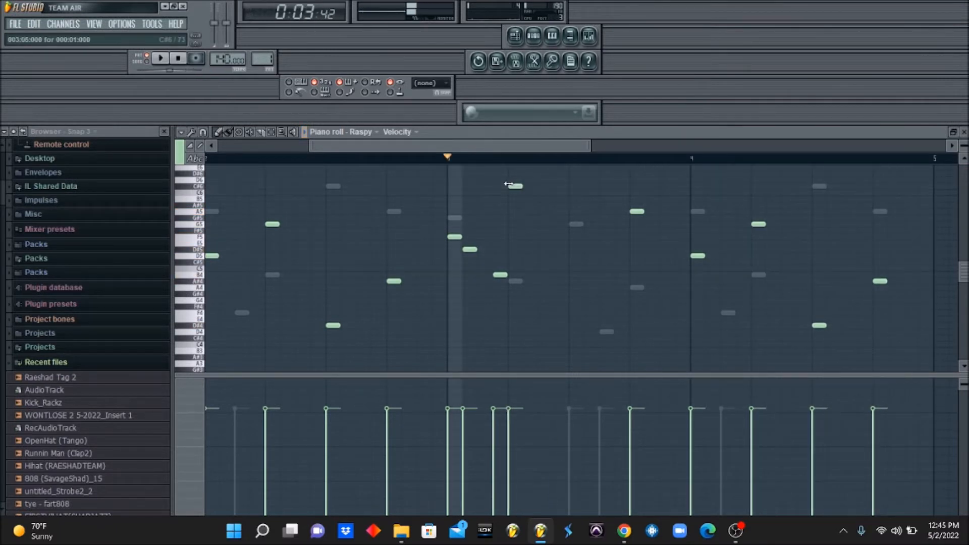
click(533, 36)
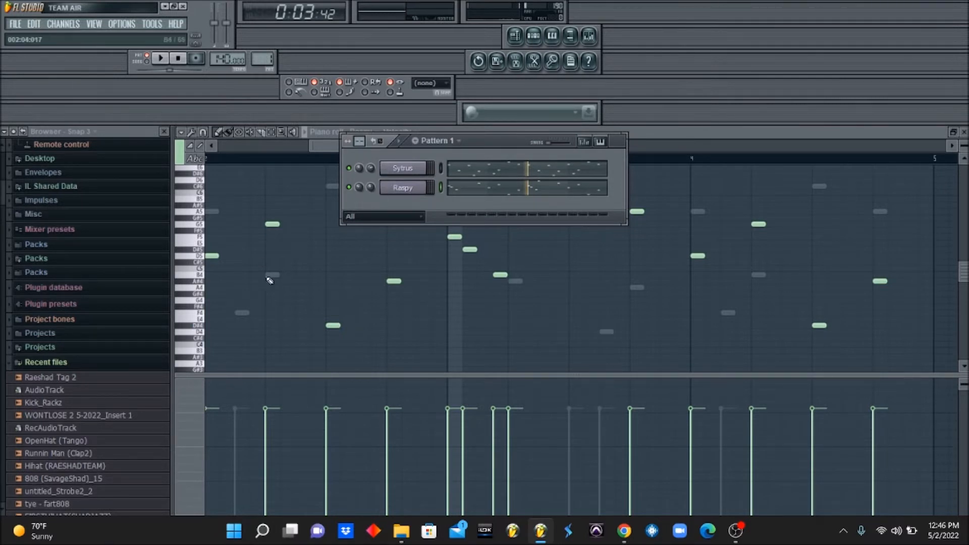
Step: Play the Sytrus and Raspy melodies together with the metronome switched on, and stop playback
key(space)
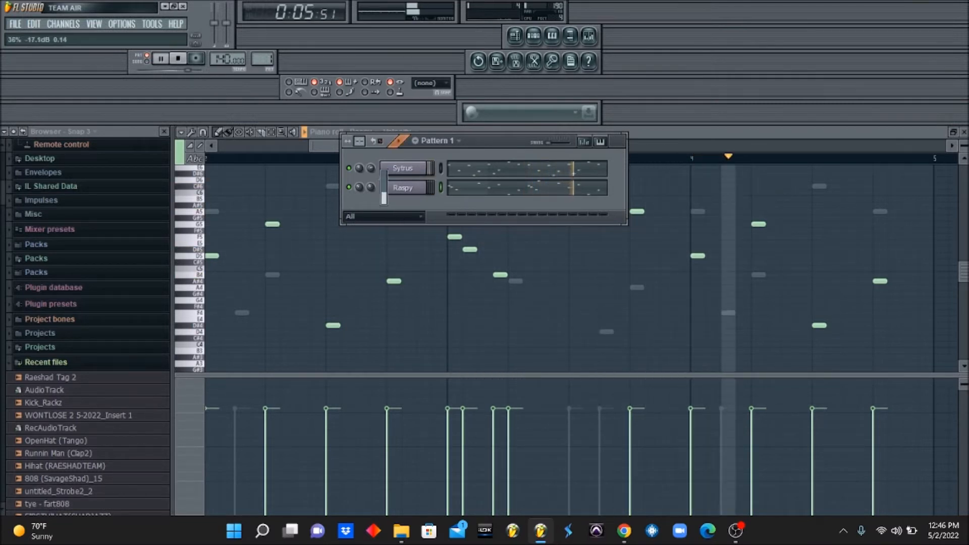
key(space)
click(299, 93)
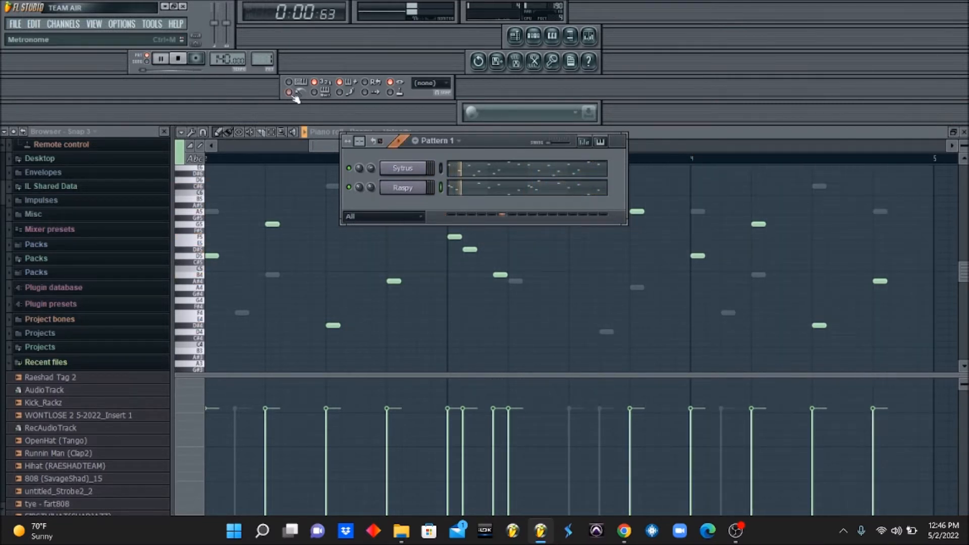
key(space)
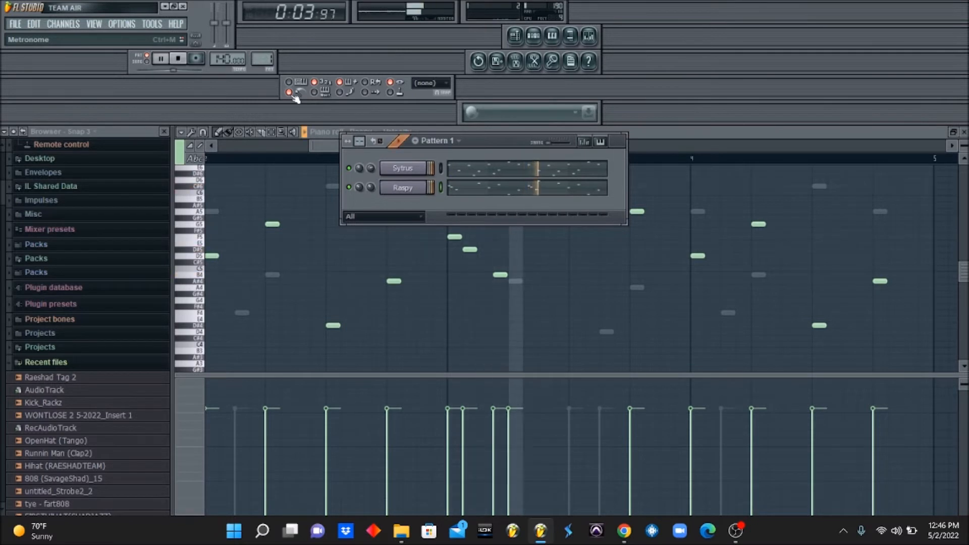
key(space)
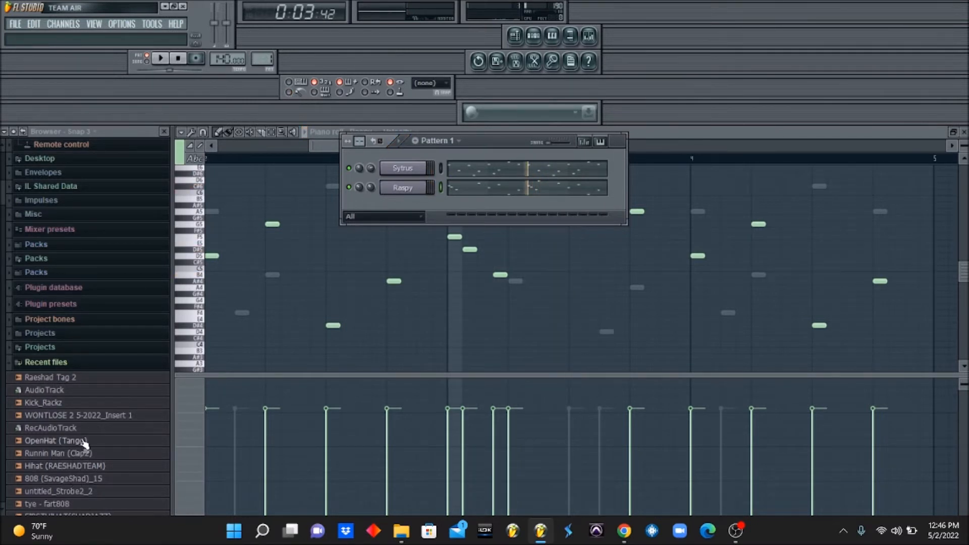
Step: Add the HiHat (LASTRESORT) sample as a new channel and fill it every 2 steps
scroll(81, 468, down, 5)
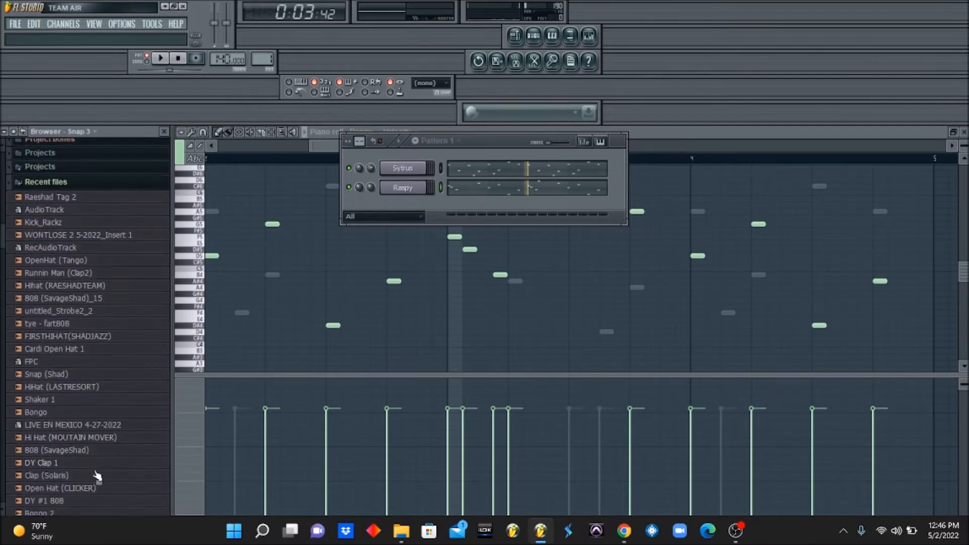
drag(93, 386, 414, 206)
right_click(427, 202)
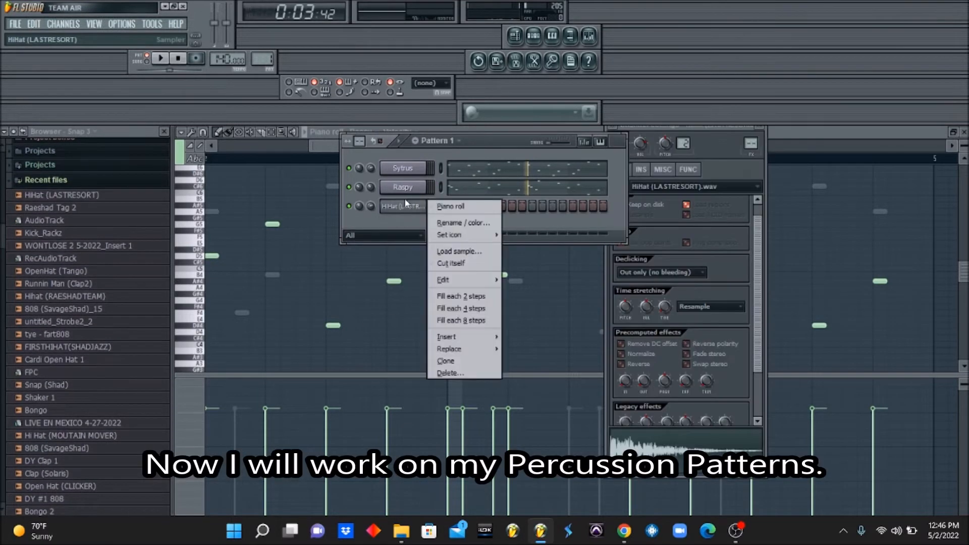
click(461, 297)
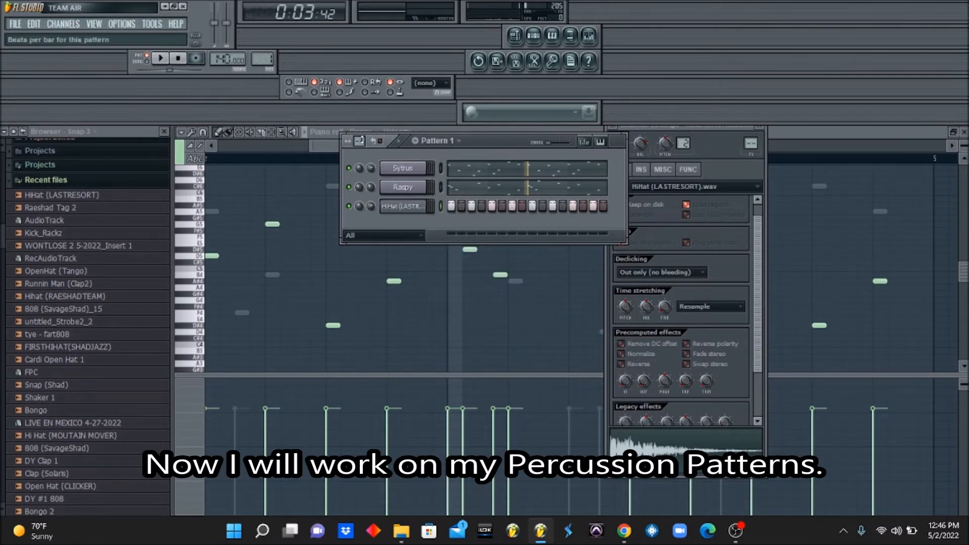
Step: Extend the step sequencer to 32 steps with repeat enabled, fill the hi-hat every 2 steps and play the pattern
click(379, 141)
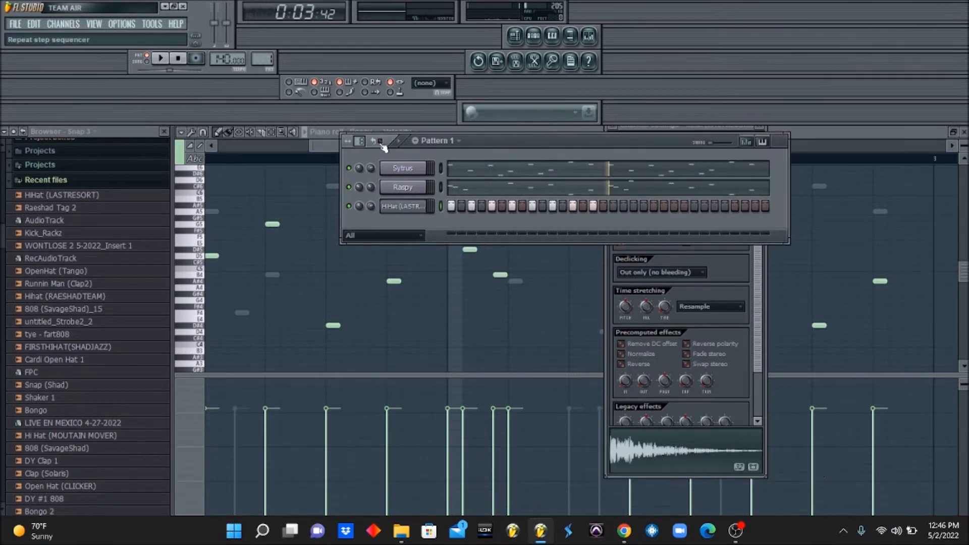
right_click(419, 210)
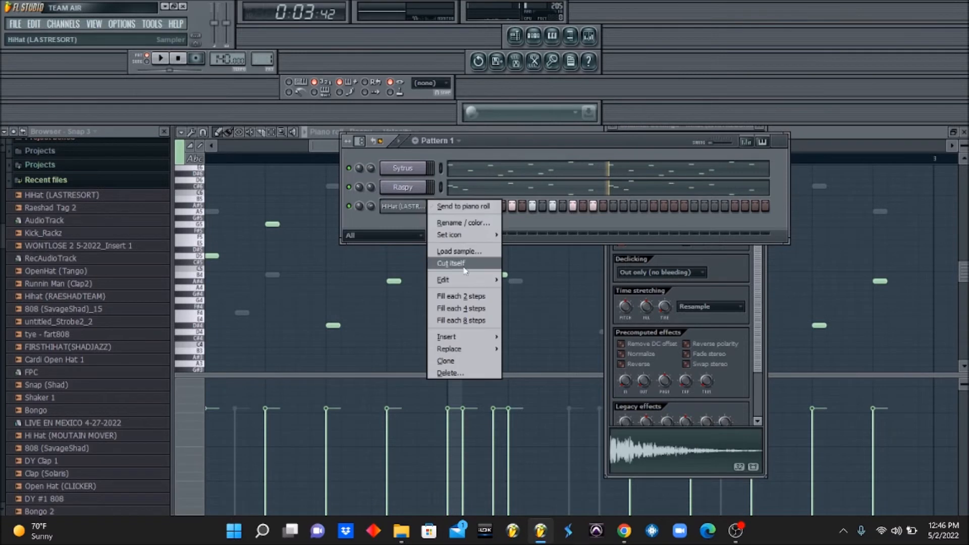
click(461, 297)
key(space)
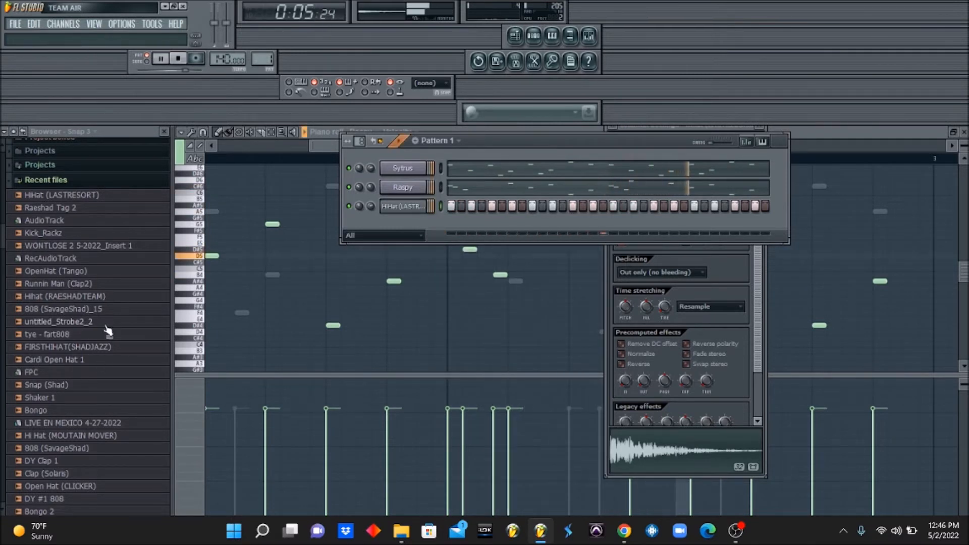
Step: Add the Runnin Man (Clap2) sample as a channel below the hi-hat, with hits on steps 9 and 23
drag(98, 284, 421, 226)
click(532, 225)
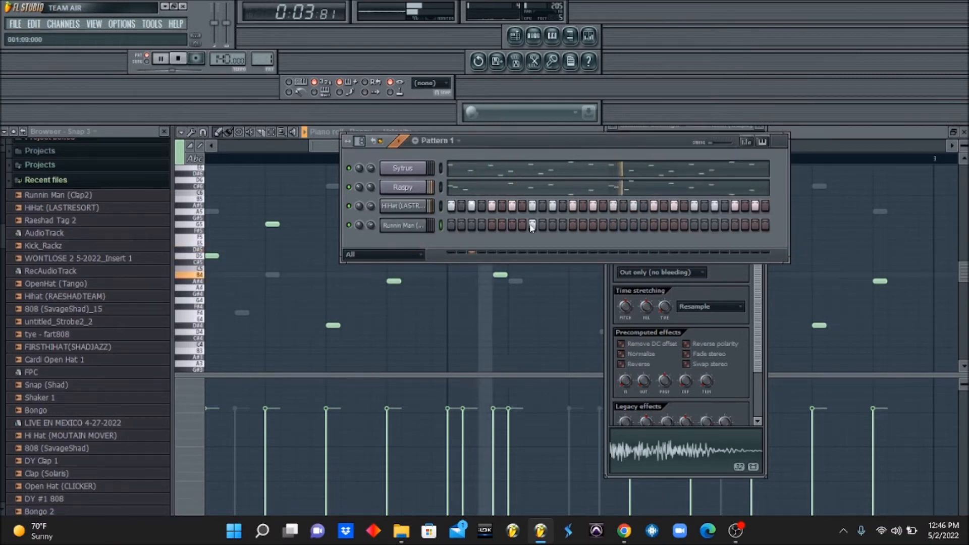
click(674, 225)
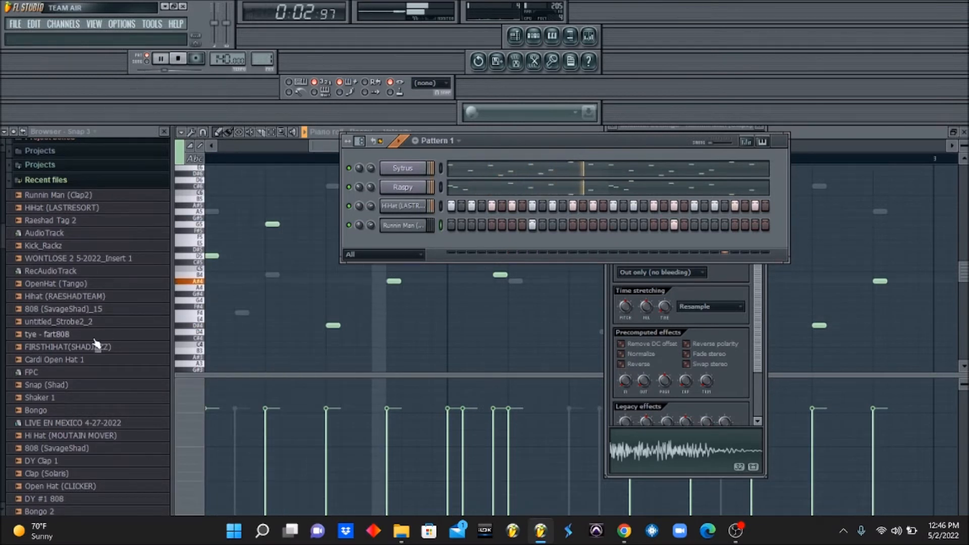
key(space)
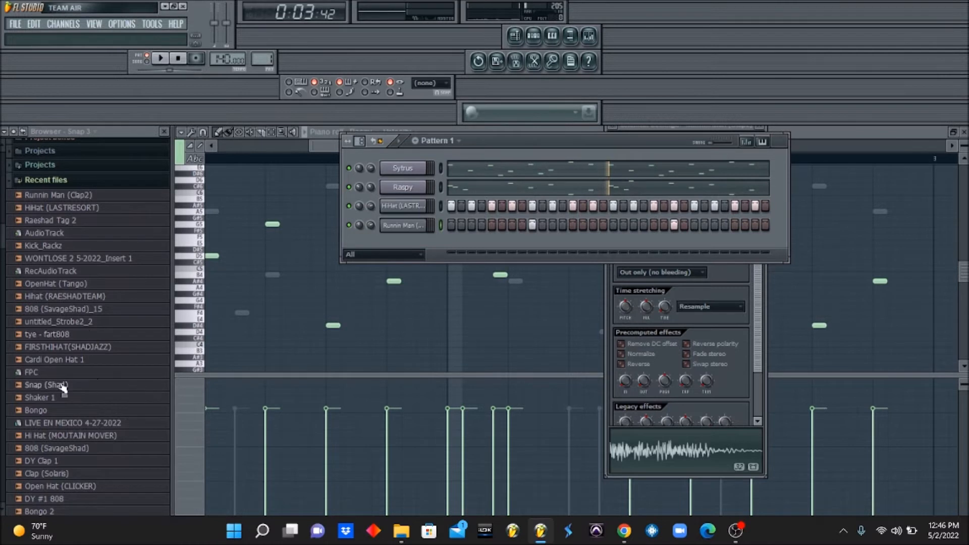
key(space)
key(space)
Step: Add the tye - fart808 sample as a channel with hits on steps 1 and 21, and play the pattern
click(51, 335)
drag(50, 336, 414, 244)
click(449, 244)
key(space)
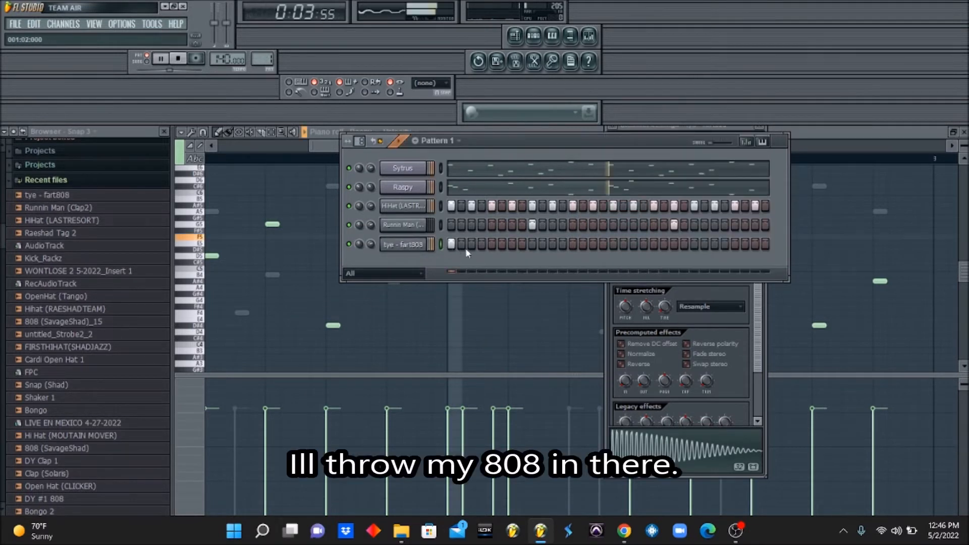
click(654, 244)
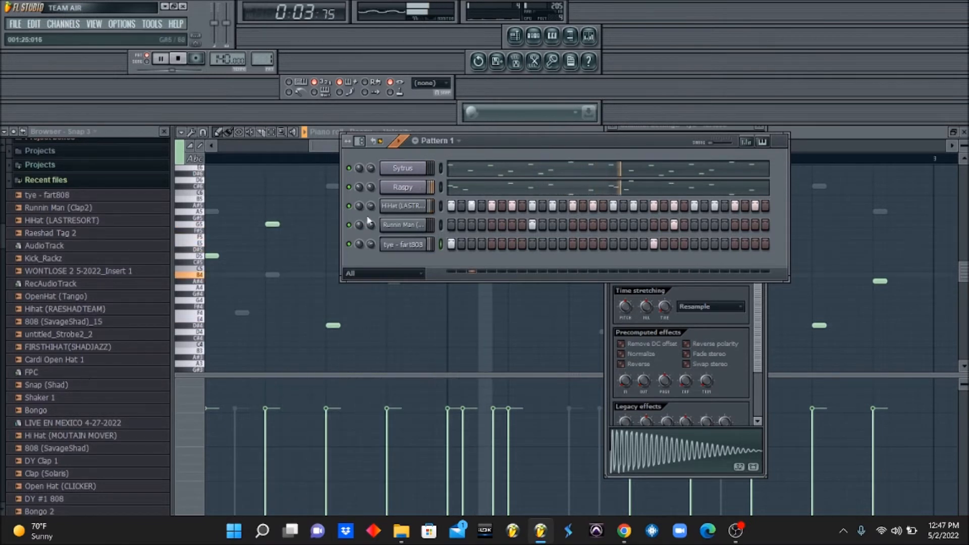
key(space)
Step: Add a Nexus channel and browse the presets in its SupaNovaBeats category
click(63, 23)
mouse_move(76, 36)
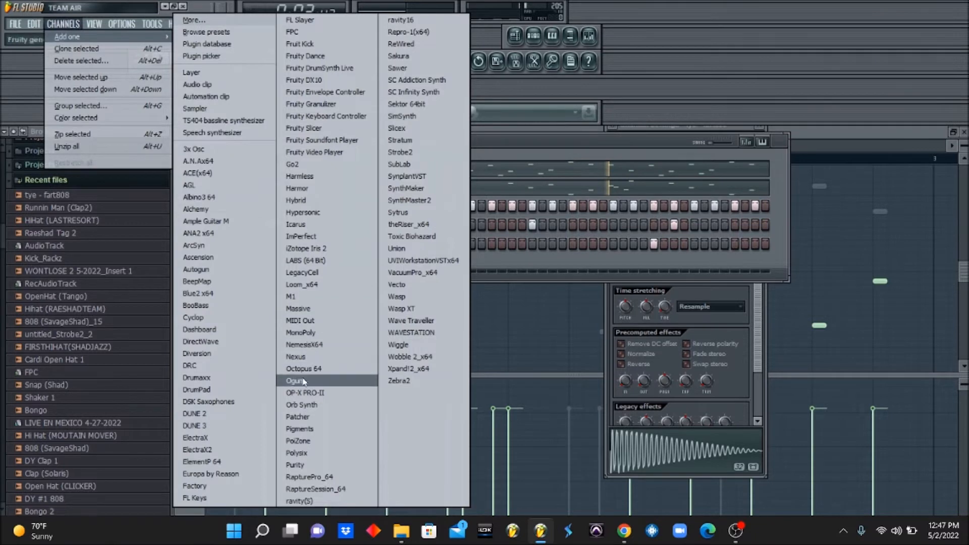
click(302, 356)
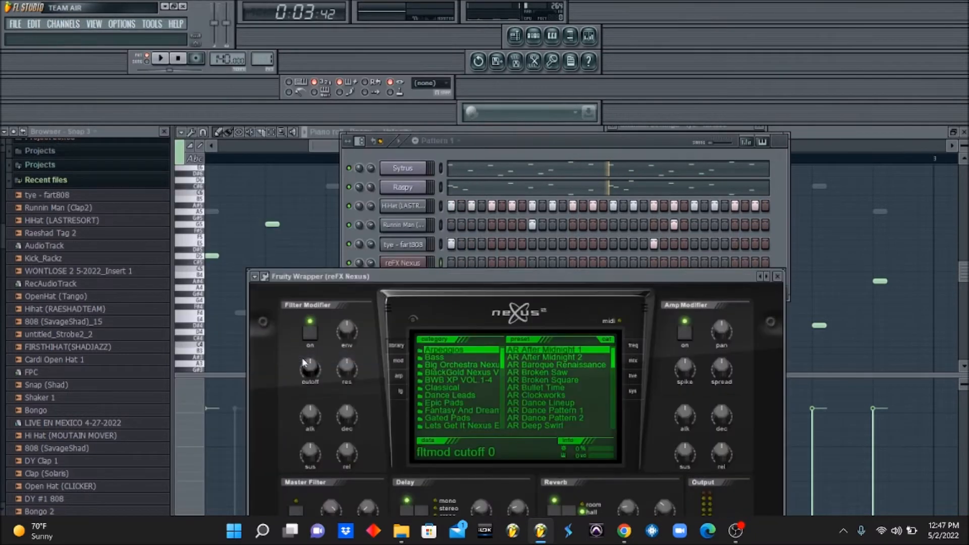
drag(504, 366, 505, 414)
click(483, 395)
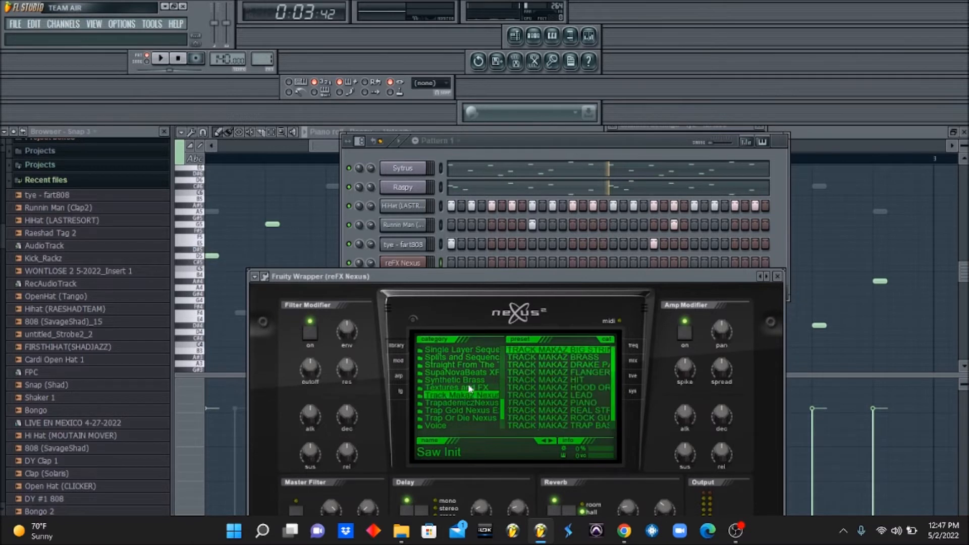
click(462, 373)
scroll(581, 408, down, 5)
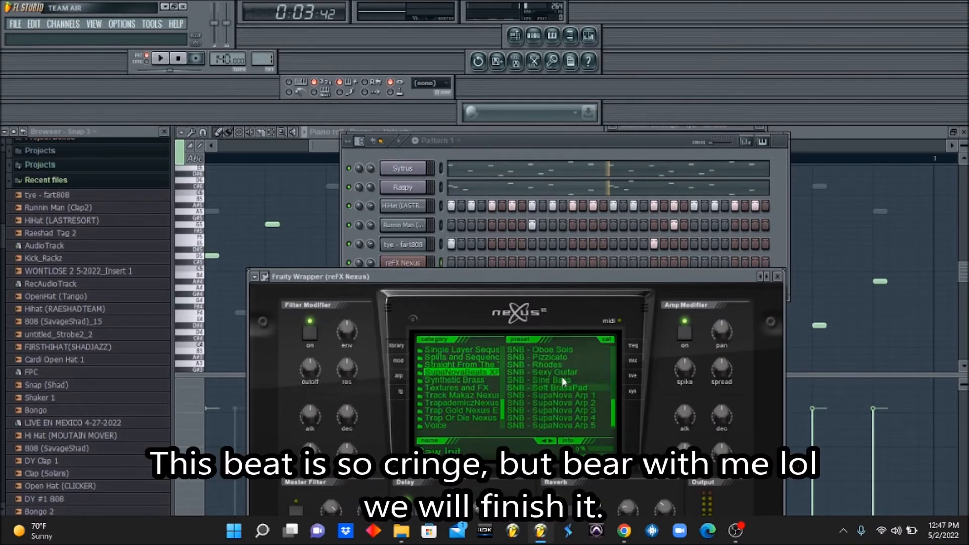
Step: Try the SNB - Pizzicato and SNB - Oboe Solo presets in Nexus, dismissing any error dialogs
click(567, 357)
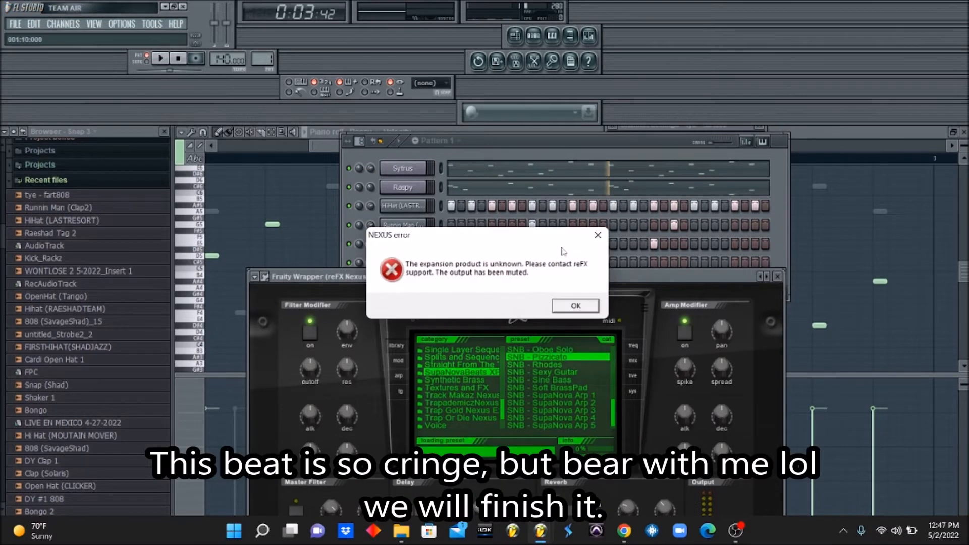
click(595, 238)
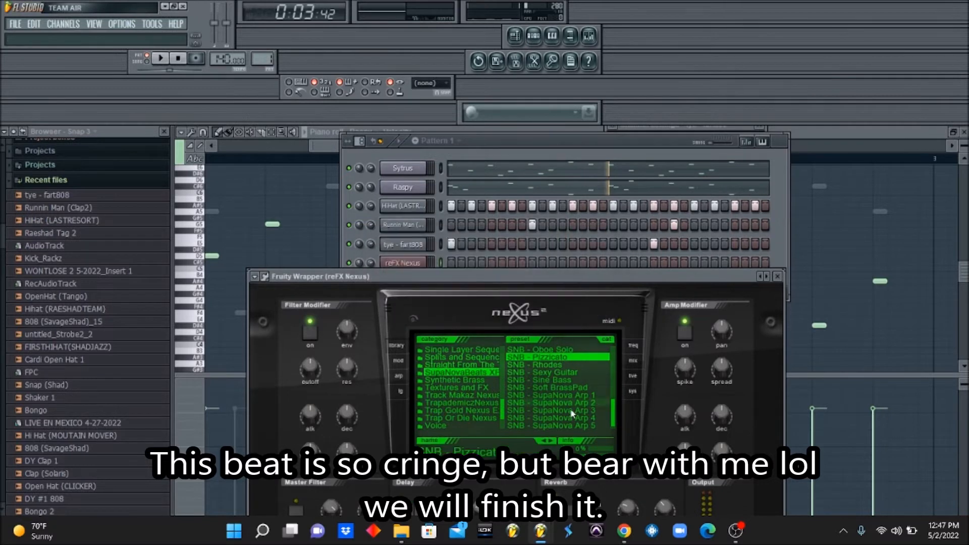
click(544, 349)
click(597, 236)
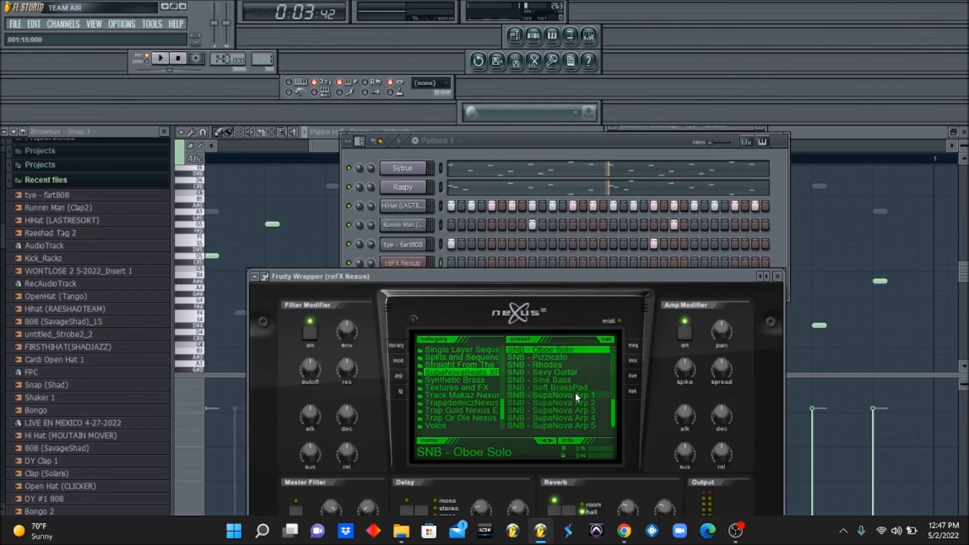
Step: Load the SNB - High Piano preset and open the piano roll of the Nexus channel
drag(615, 407, 612, 378)
click(575, 379)
click(516, 151)
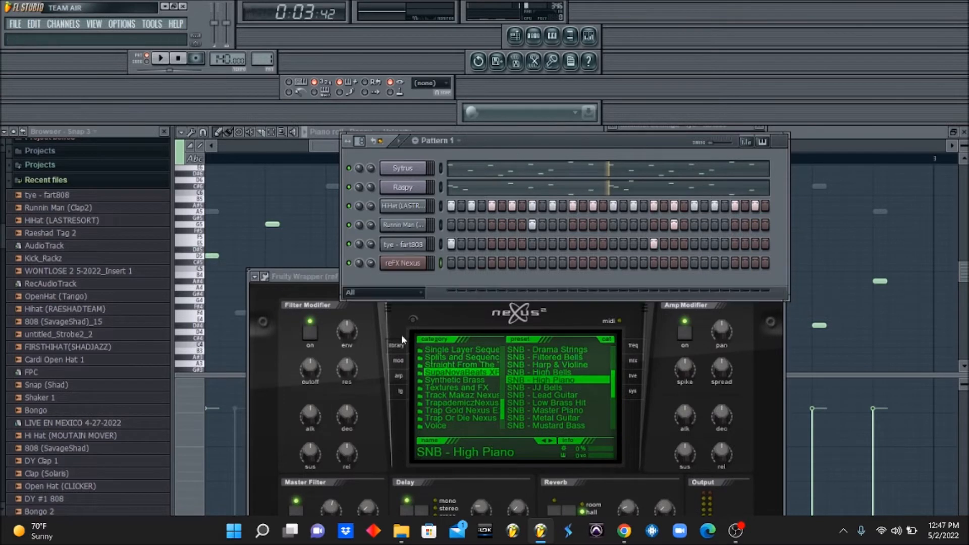
right_click(421, 263)
click(446, 263)
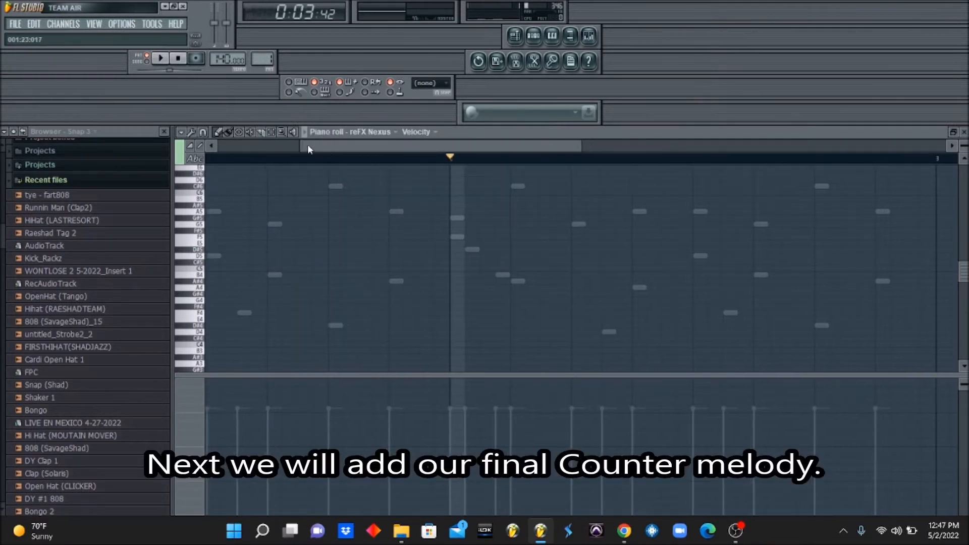
Step: Set the piano roll snap to Cell and place a B5 note at the start of bar one
drag(326, 146, 235, 147)
click(203, 131)
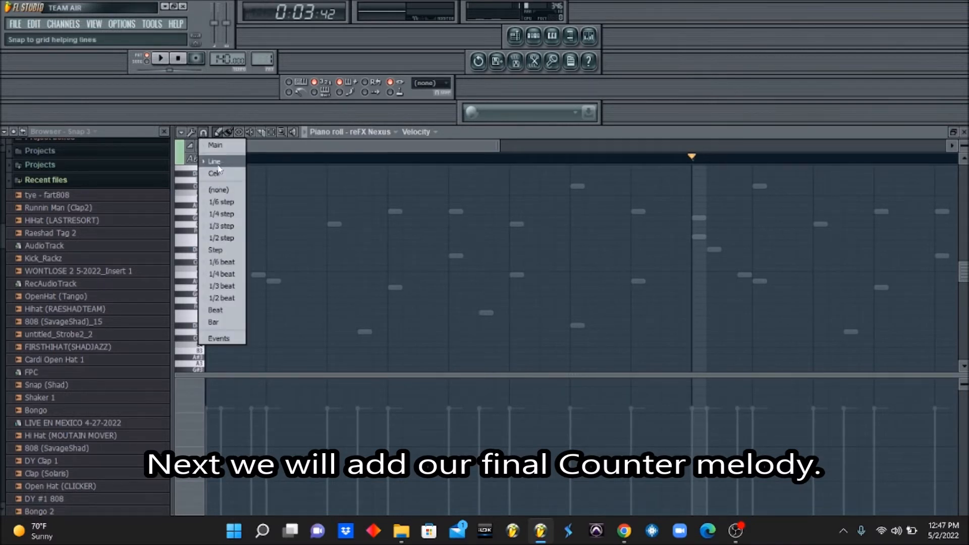
click(214, 173)
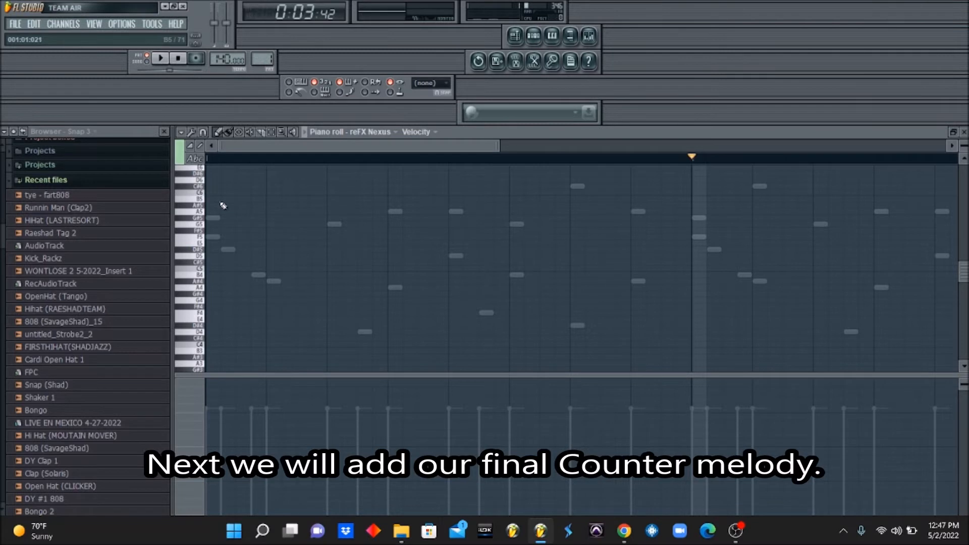
click(214, 199)
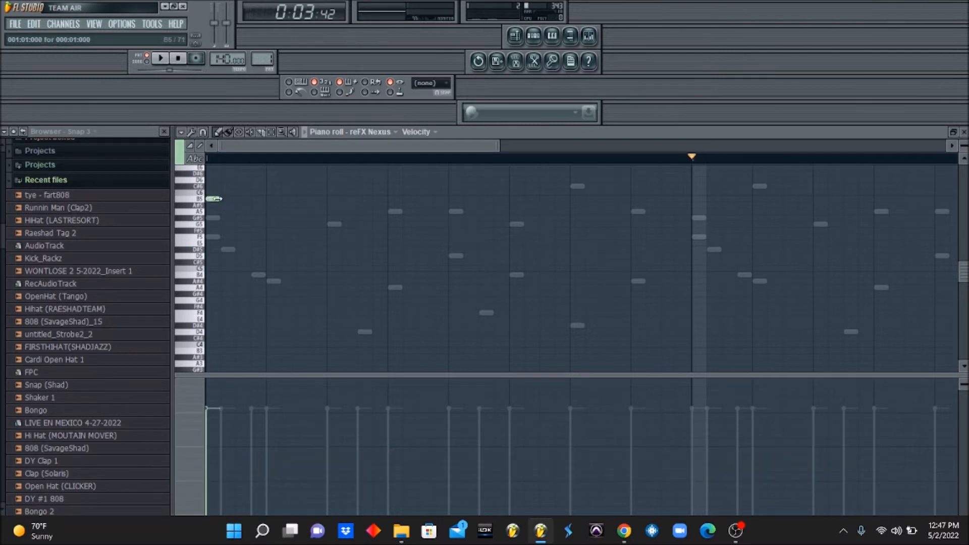
key(space)
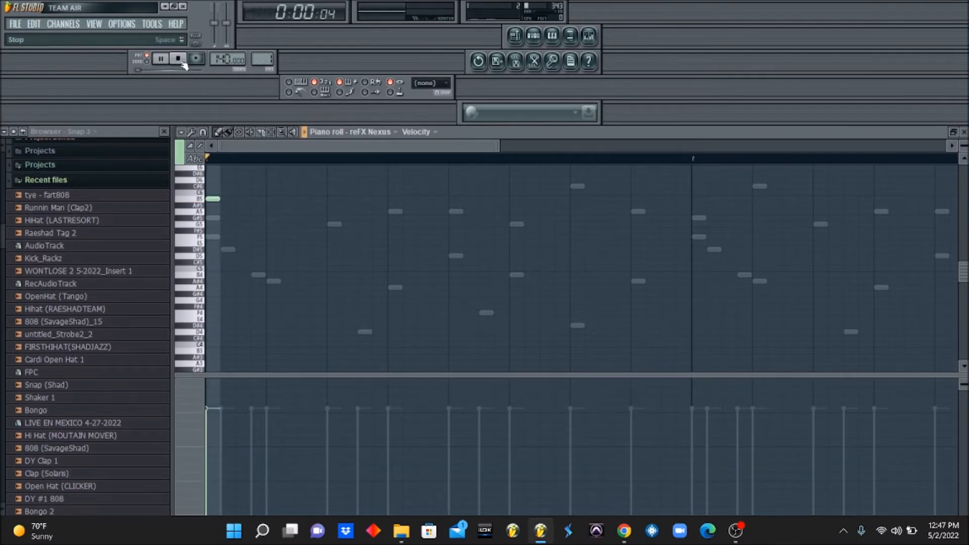
key(space)
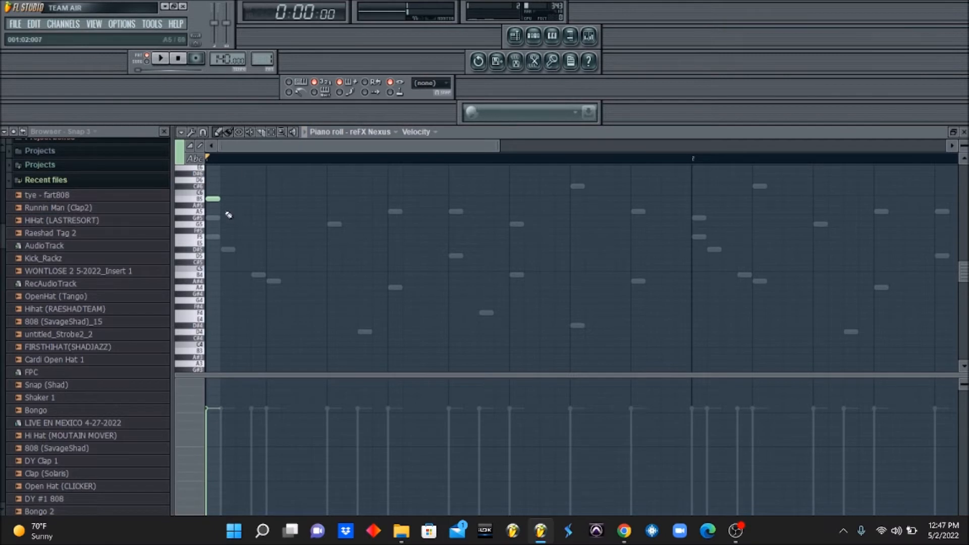
Step: Move the first Nexus note to A#5 and add D#5 on step 3 and B5 on step 5, playing the pattern along
drag(214, 199, 239, 250)
click(239, 230)
key(space)
key(space)
click(280, 198)
key(space)
key(space)
key(space)
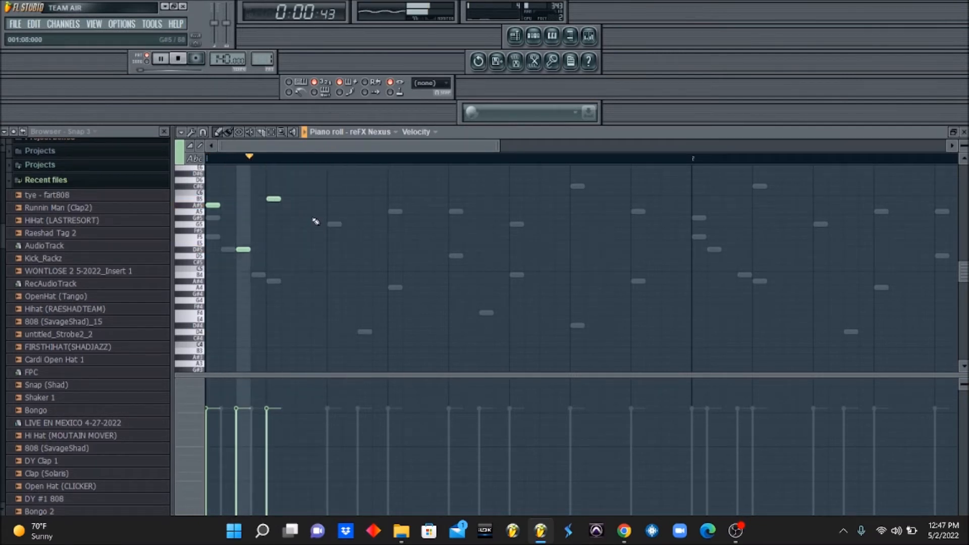
Step: Duplicate the three-note Nexus phrase until four copies fill bar one
key(ctrl+a)
key(ctrl+b)
key(ctrl+b)
key(ctrl+b)
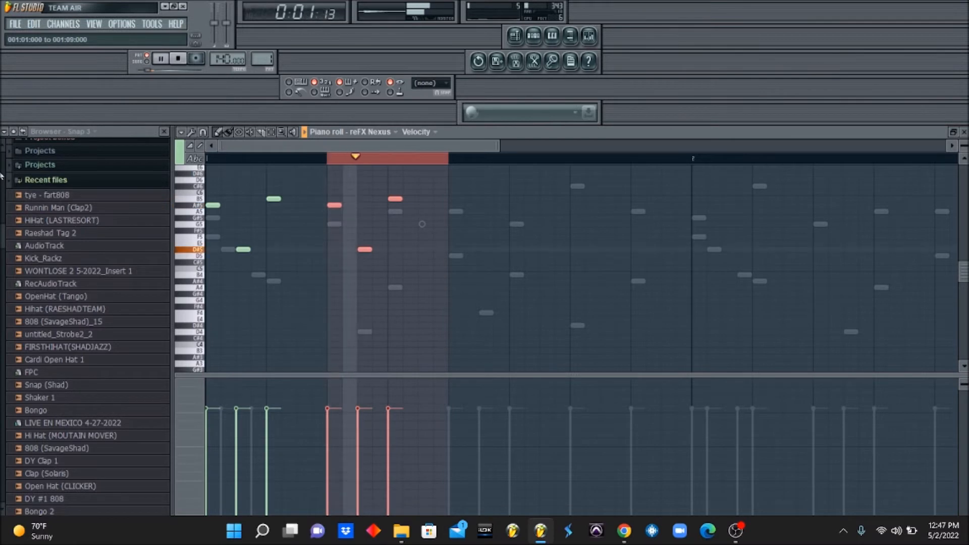
key(ctrl+d)
scroll(1, 174, up, 4)
scroll(1, 174, up, 4)
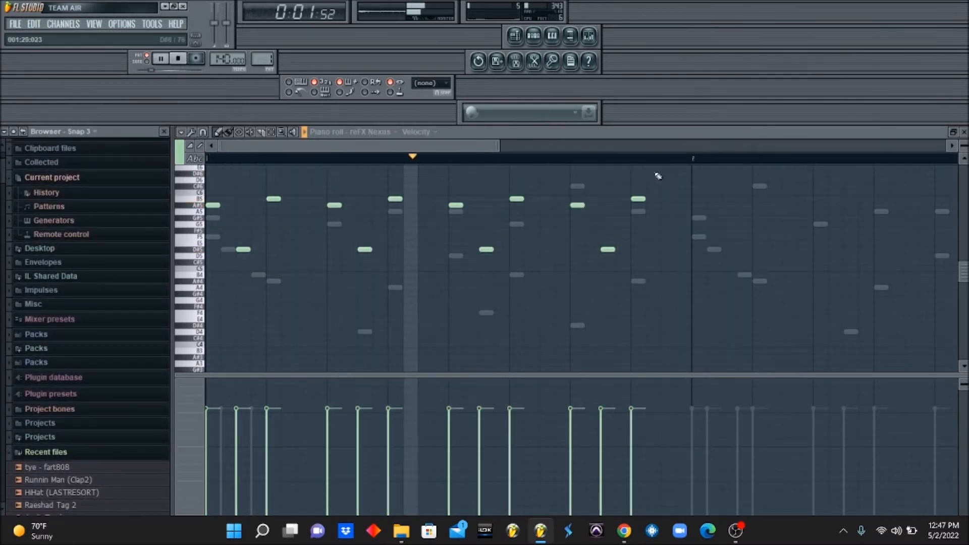
Step: Select the whole first bar of the Nexus melody, duplicate it into bar two and show the channel rack
key(ctrl+a)
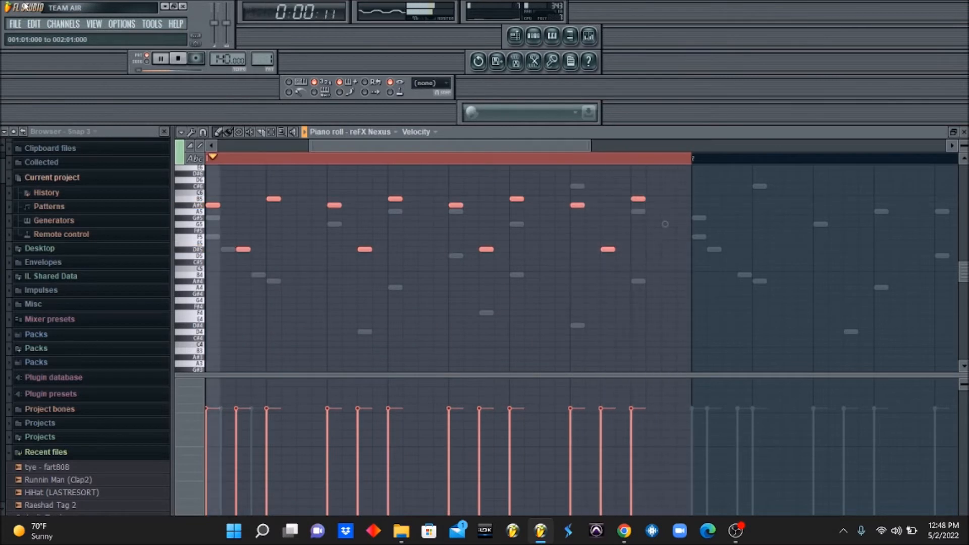
key(ctrl+b)
key(ctrl+d)
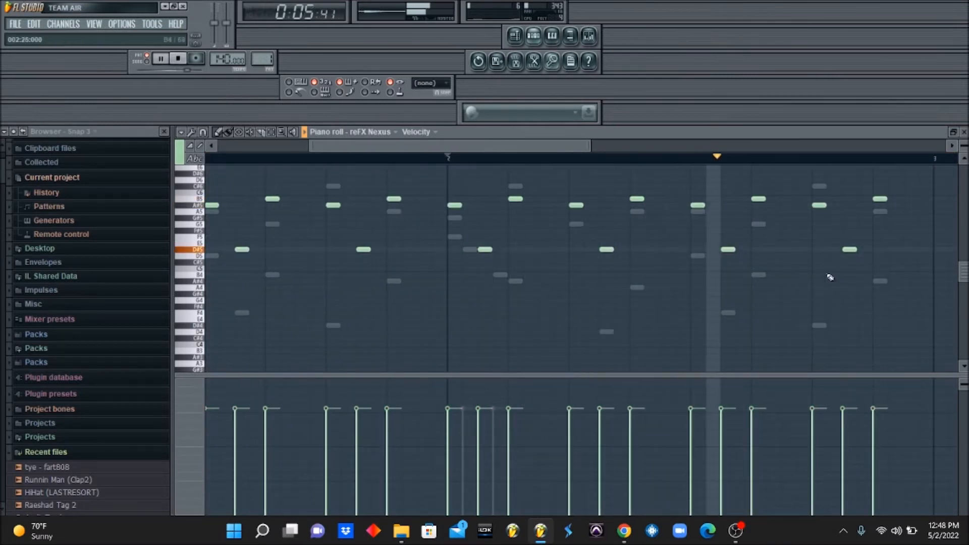
click(534, 36)
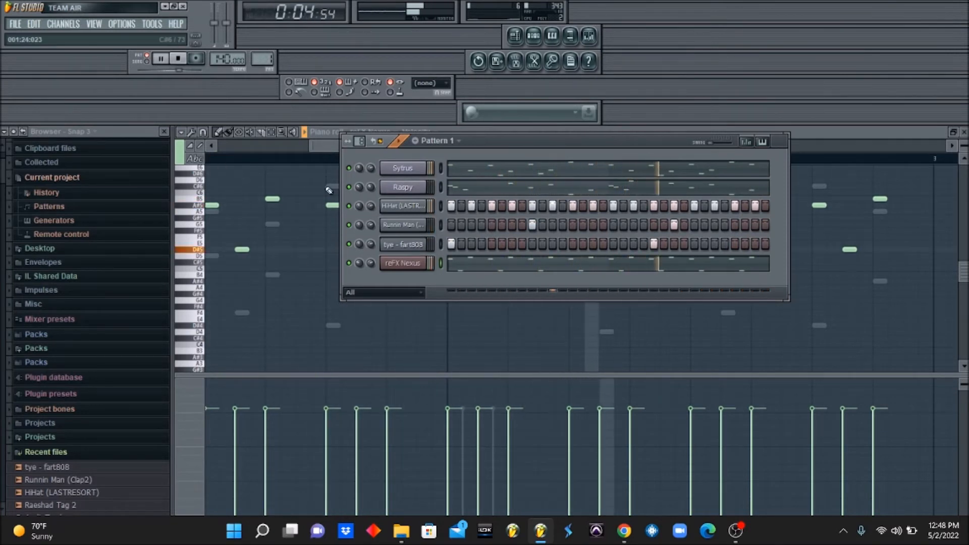
Step: Stop playback and place a Pattern 1 clip at the start of Track 1 in the playlist
key(space)
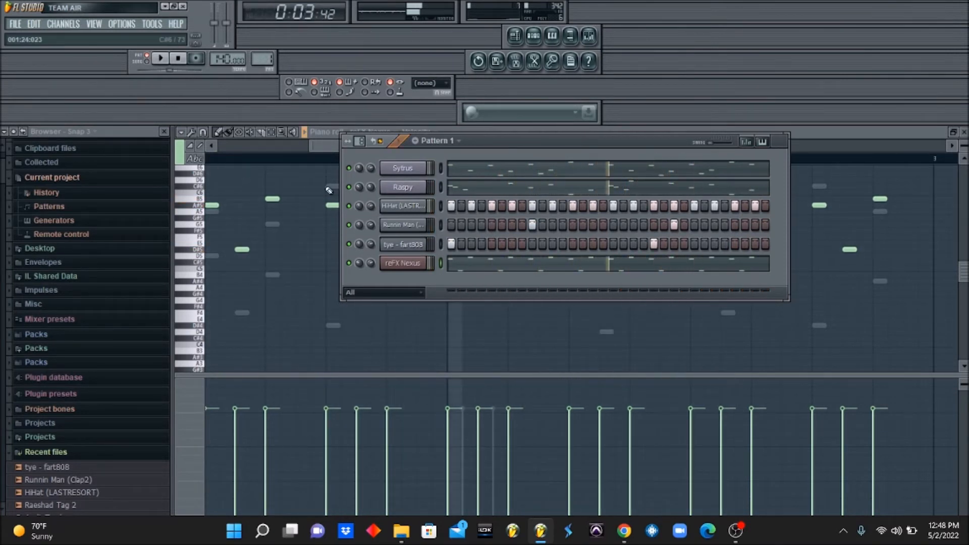
click(515, 36)
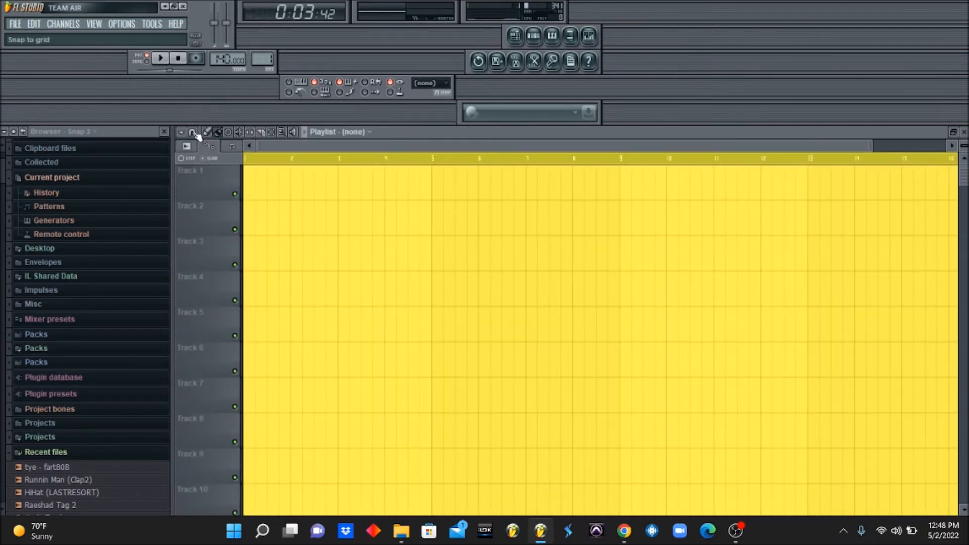
click(254, 188)
click(277, 195)
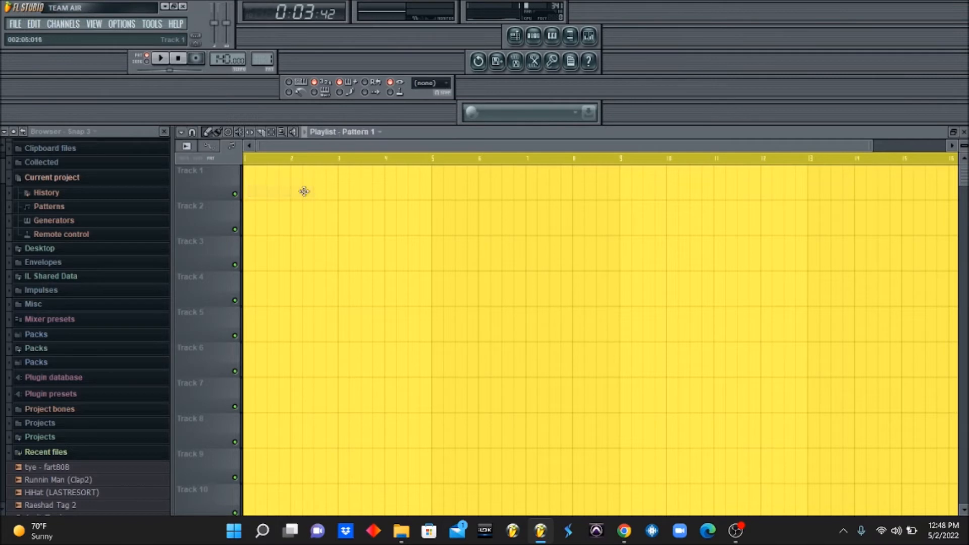
click(305, 195)
drag(305, 195, 189, 156)
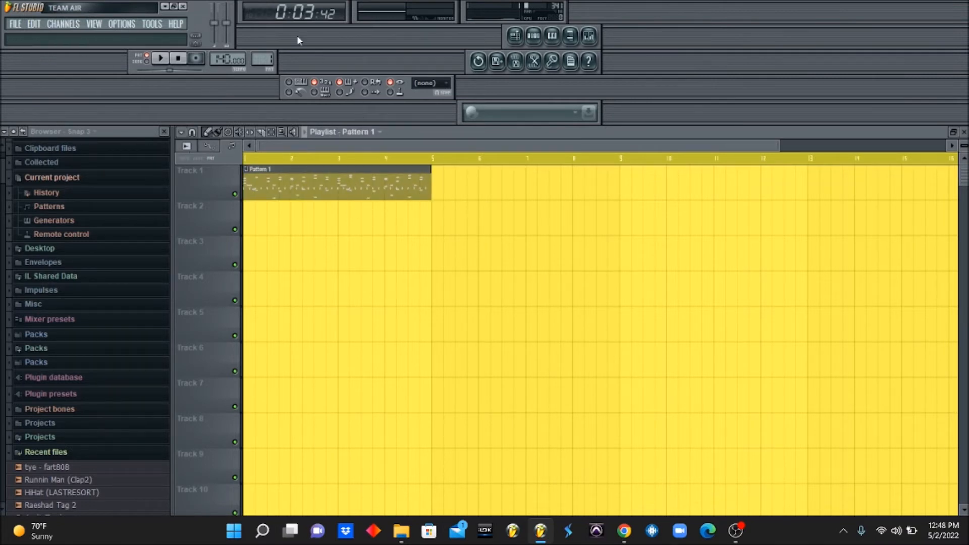
Step: Split Pattern 1 by channel so each instrument gets its own playlist clip
click(540, 36)
click(544, 37)
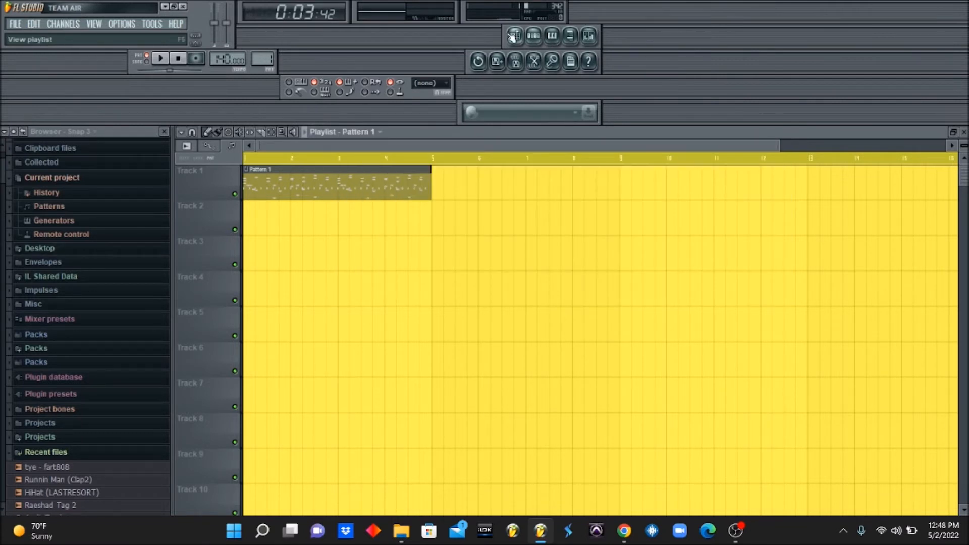
click(267, 59)
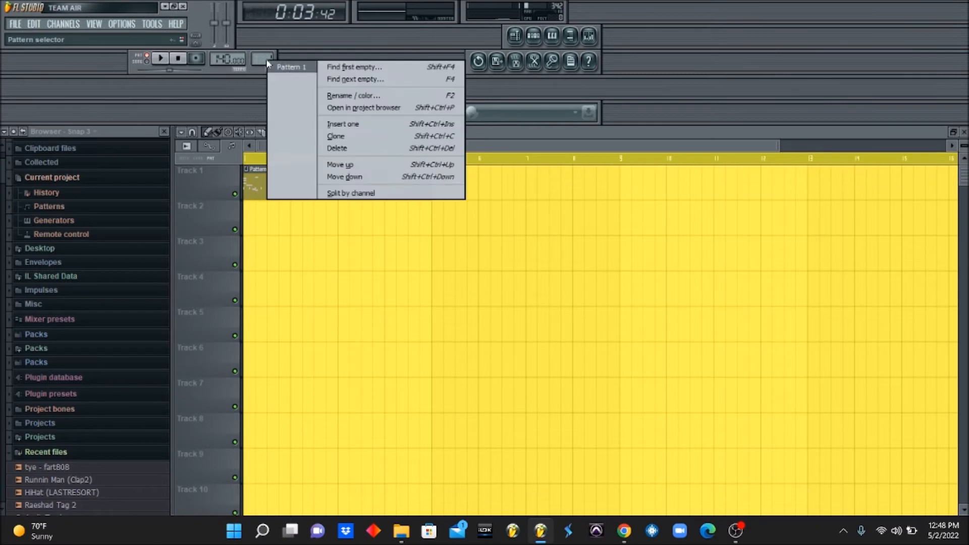
click(347, 193)
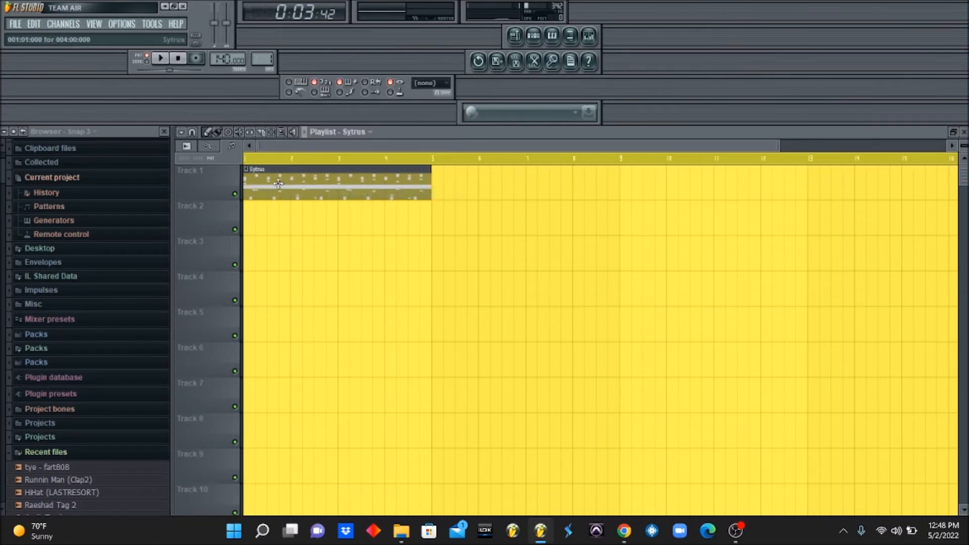
Step: Arrange the clips with reFX Nexus, Sytrus and Raspy on Tracks 1 to 3 and hi-hat, clap and 808 on Tracks 6 to 8
drag(256, 170, 256, 346)
drag(303, 175, 238, 400)
drag(305, 177, 248, 433)
mouse_move(280, 188)
mouse_down()
mouse_move(338, 184)
mouse_move(281, 181)
mouse_up()
click(290, 133)
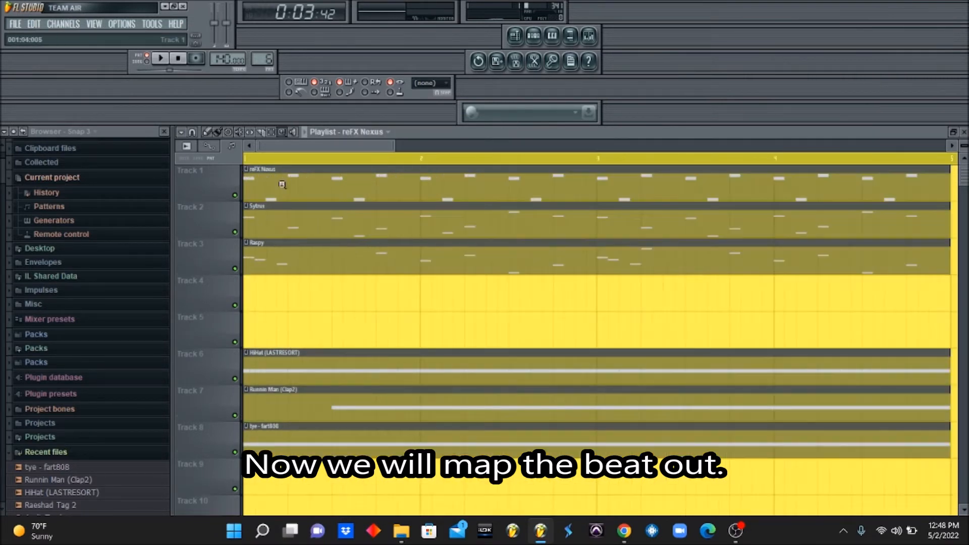
Step: Start song playback, select all six clips and duplicate them six times to fill the arrangement through bar 28
drag(393, 144, 741, 145)
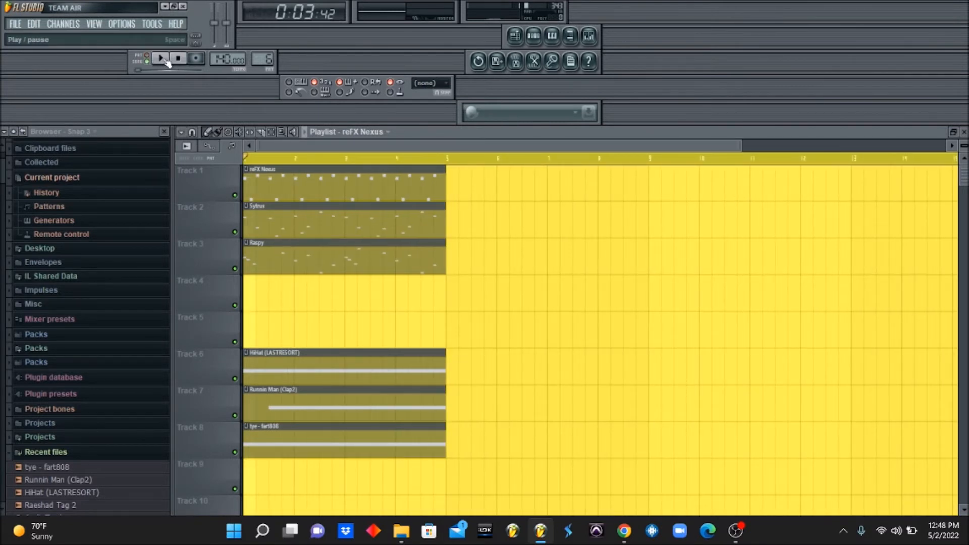
key(space)
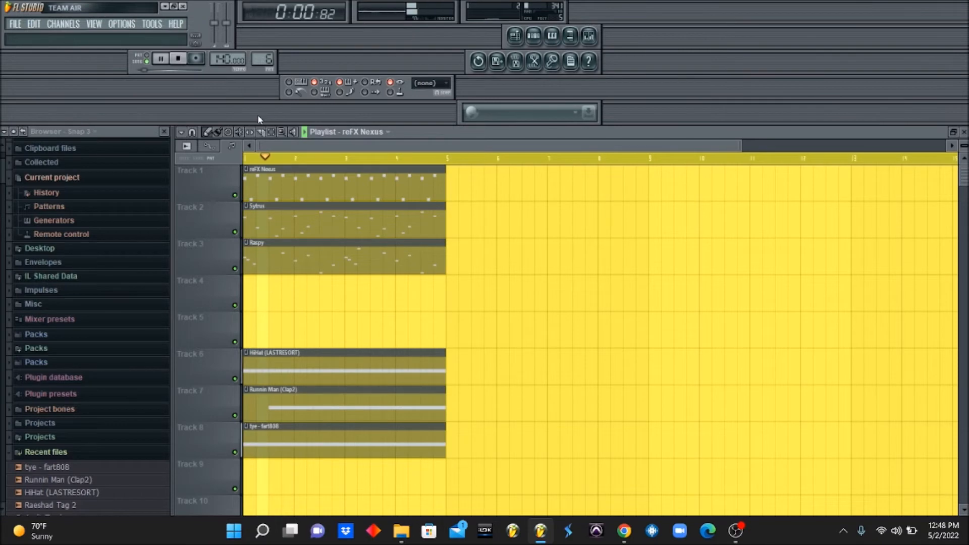
drag(512, 507, 191, 115)
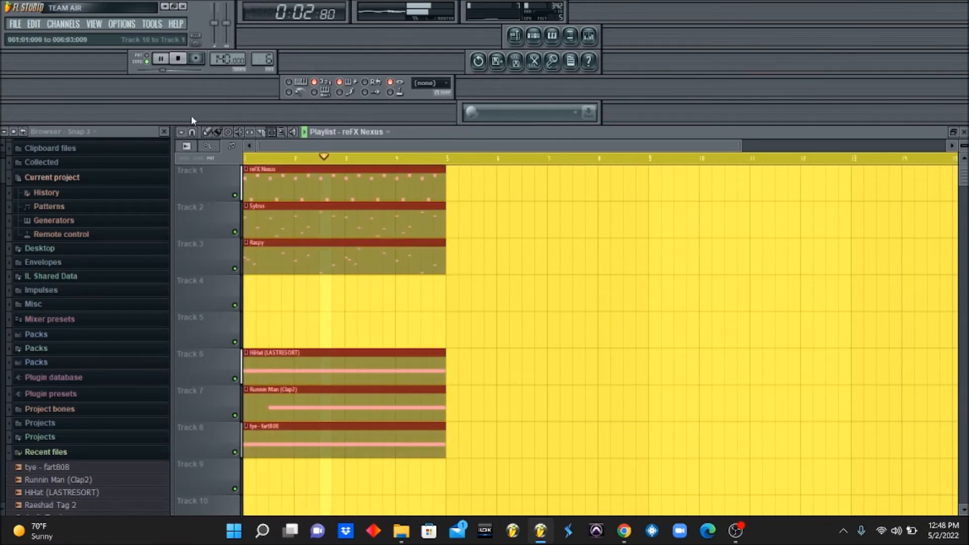
key(ctrl+b)
key(ctrl+b)
key(ctrl+b)
key(ctrl+b)
key(ctrl+b)
key(ctrl+b)
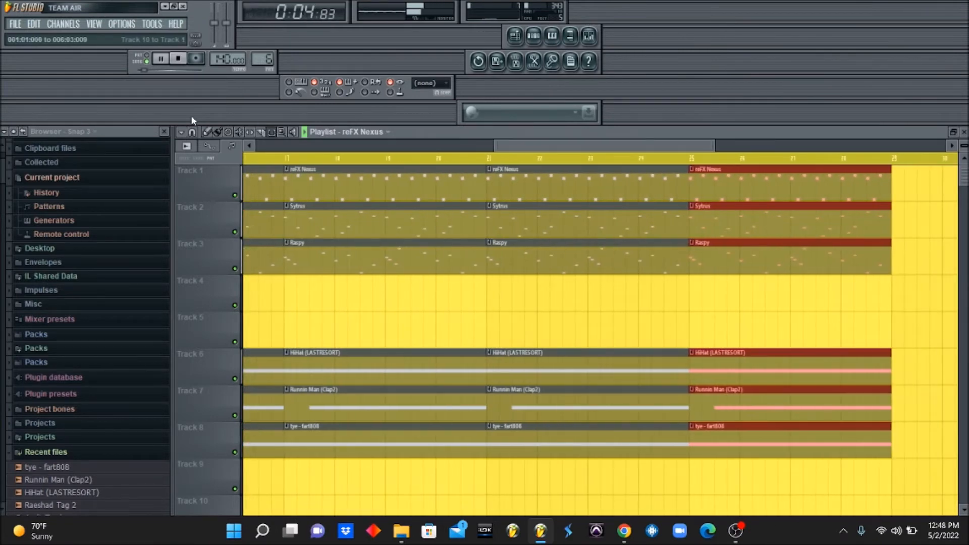
Step: Delete the hi-hat, clap and 808 clips from bars 1 to 4 and play the arrangement from the start
click(282, 132)
right_click(286, 214)
key(p)
key(space)
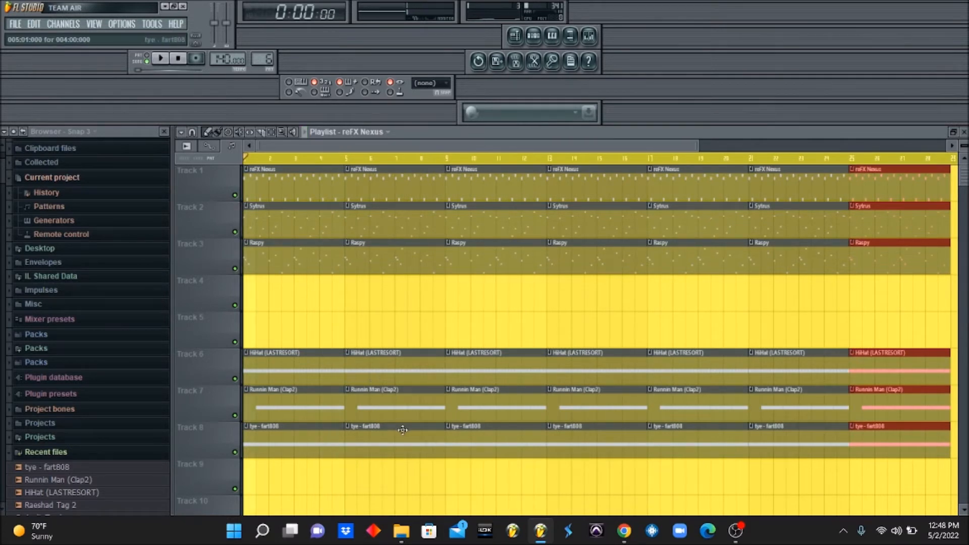
right_click(300, 389)
right_click(296, 372)
right_click(285, 439)
key(space)
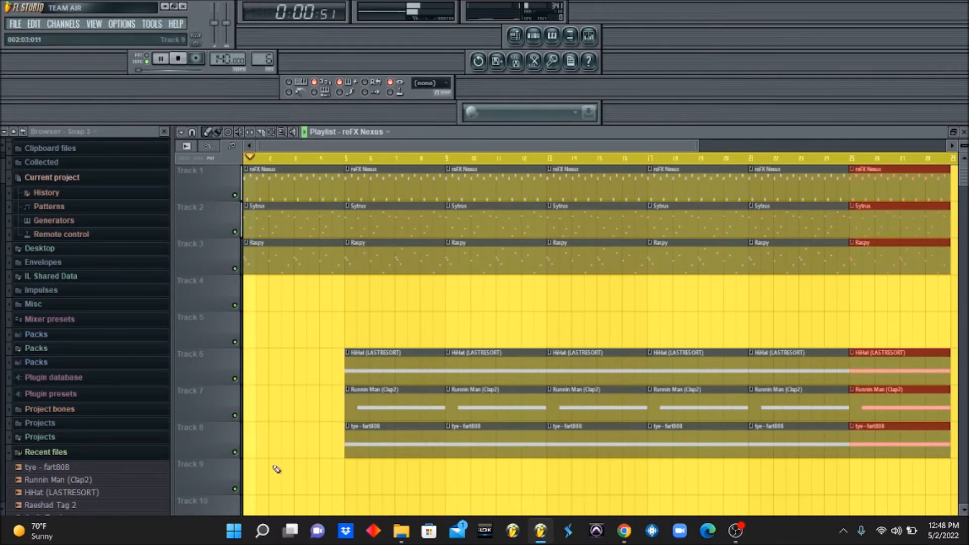
Step: Place the producer tag sample at the start of Track 10 and delete the Sytrus and Raspy clips from bars 1 to 4
drag(95, 513, 250, 505)
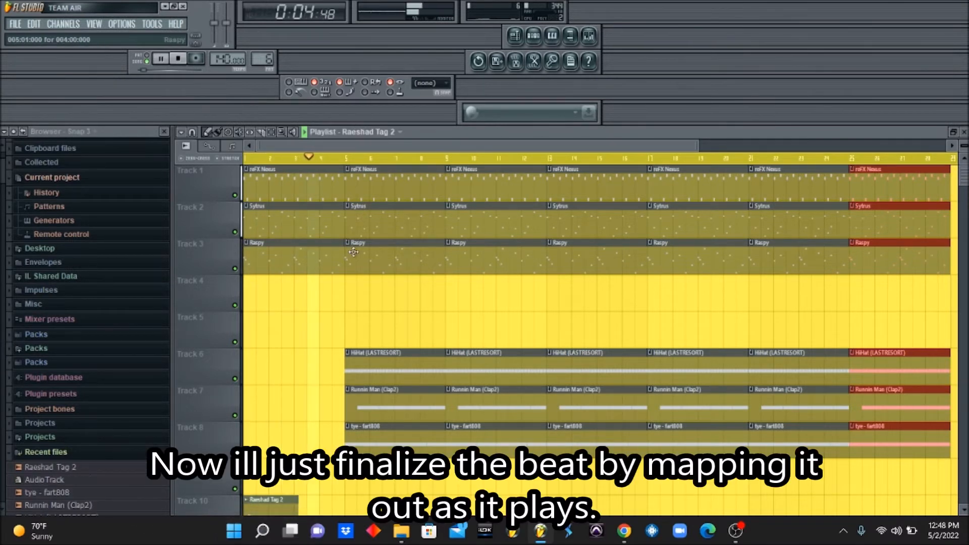
key(space)
key(space)
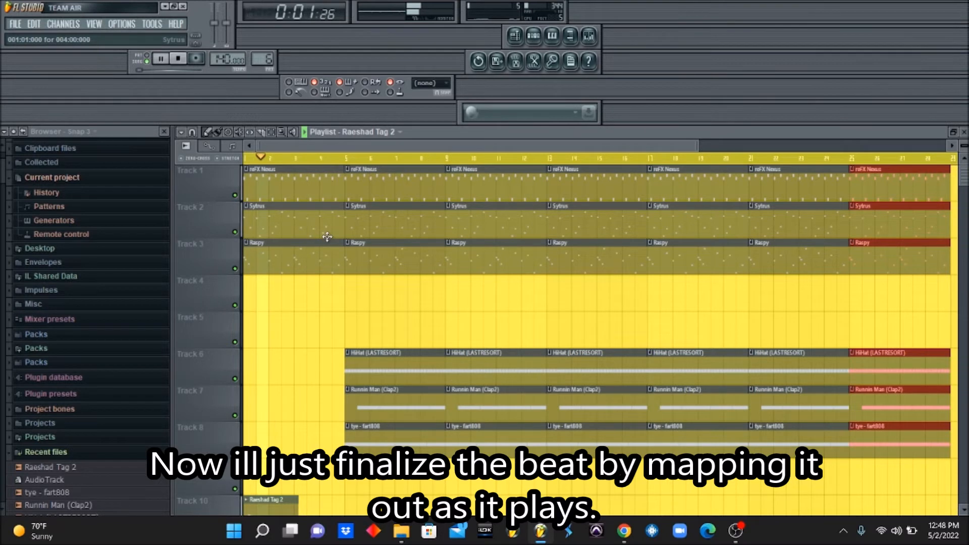
right_click(318, 222)
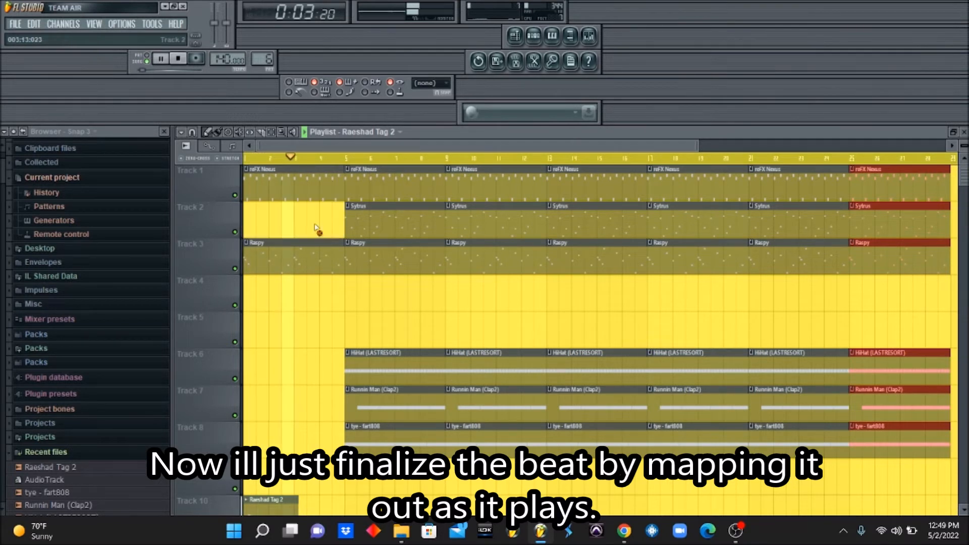
right_click(311, 258)
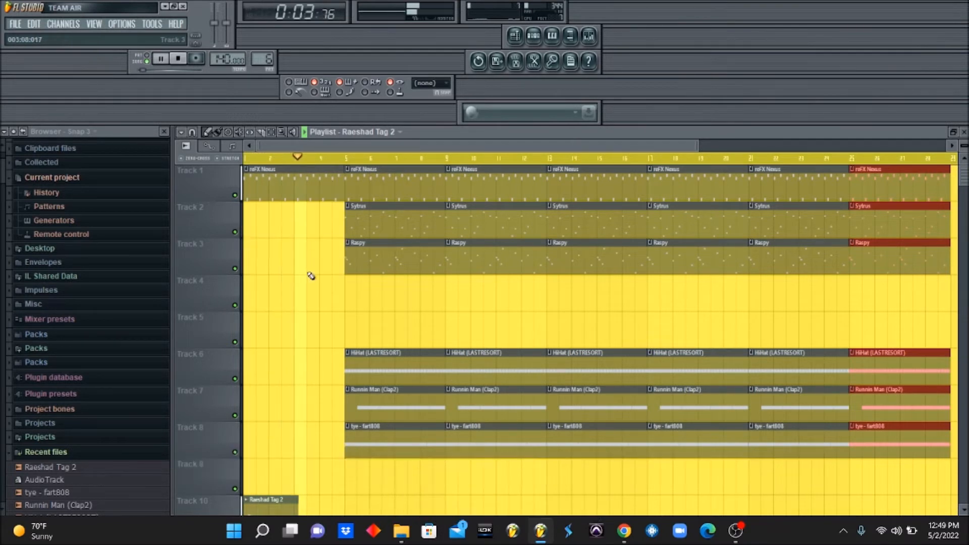
right_click(366, 216)
right_click(372, 248)
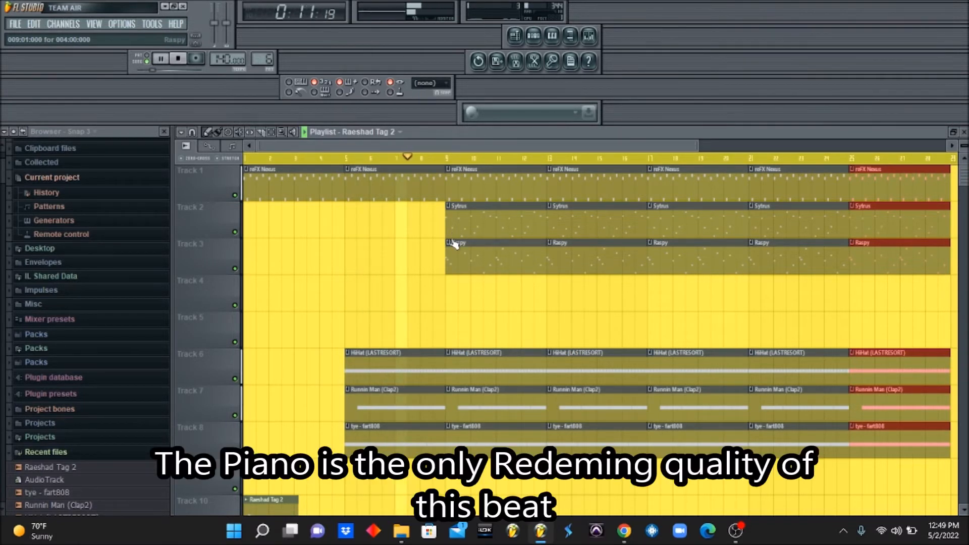
key(space)
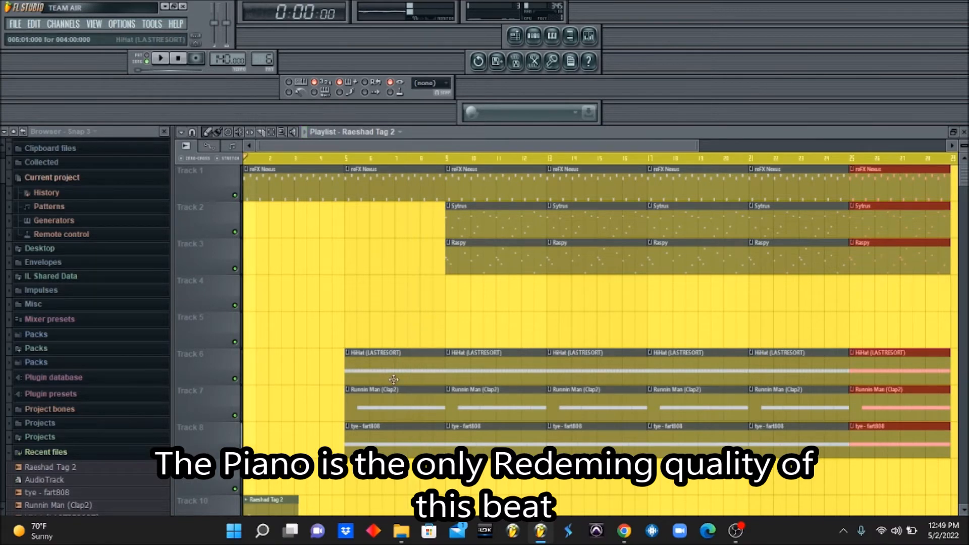
key(ctrl+z)
Step: Restart playback and delete the hi-hat, clap, 808, Sytrus and Raspy clips from bars 5 to 8
key(space)
right_click(393, 380)
right_click(395, 391)
right_click(395, 428)
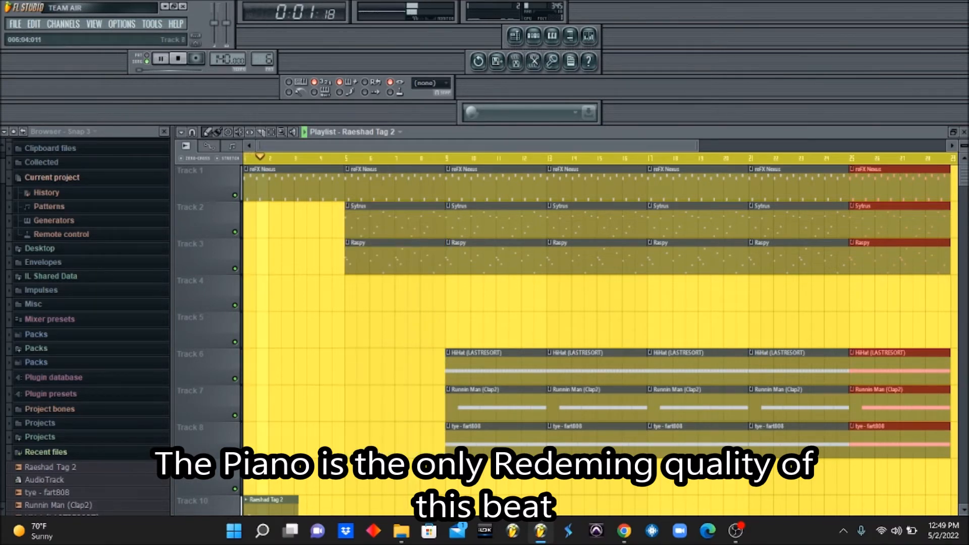
right_click(390, 227)
right_click(391, 245)
click(457, 227)
click(348, 222)
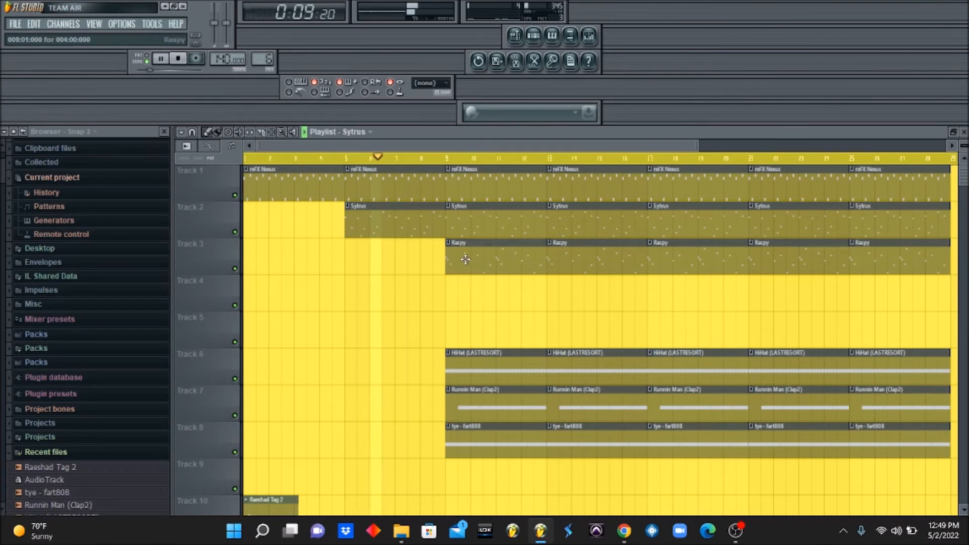
right_click(405, 212)
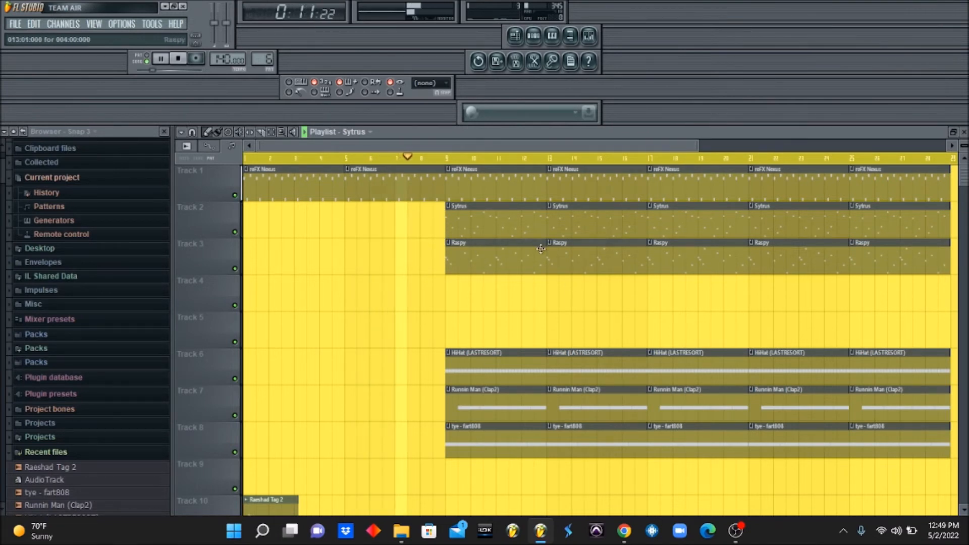
Step: Delete the Sytrus and Raspy clips from bars 9 to 16
right_click(487, 222)
right_click(486, 257)
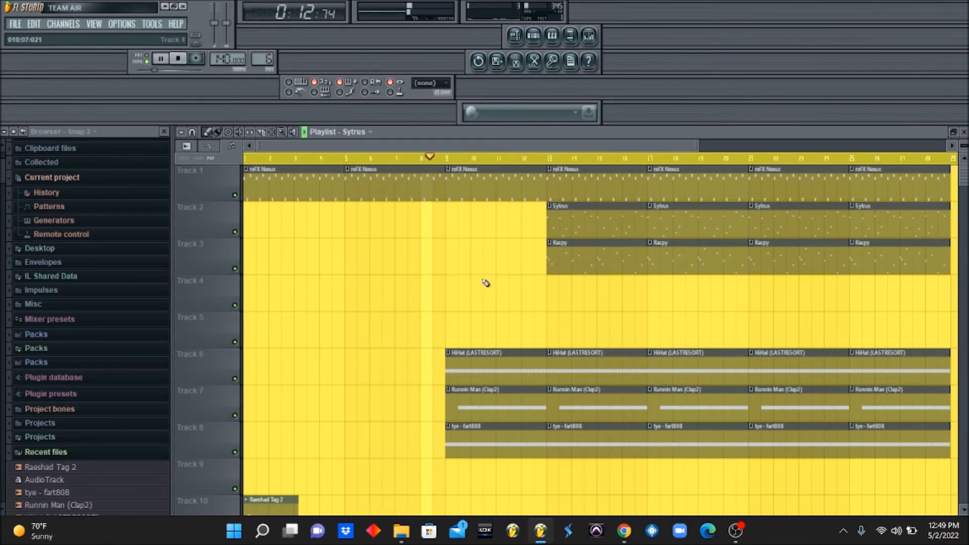
right_click(576, 226)
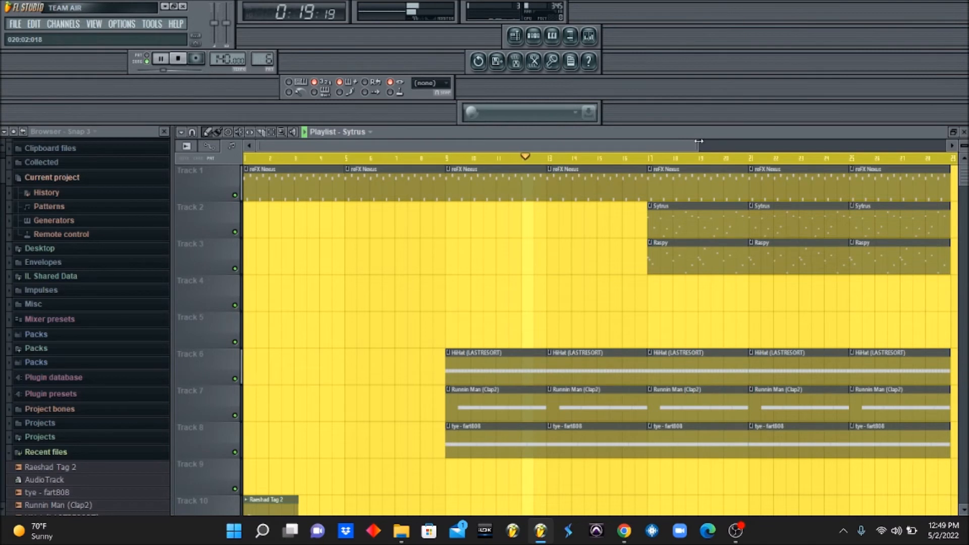
Step: Select all clips in bars 21 to 28 and duplicate them into bars 29 to 36
drag(698, 141, 894, 144)
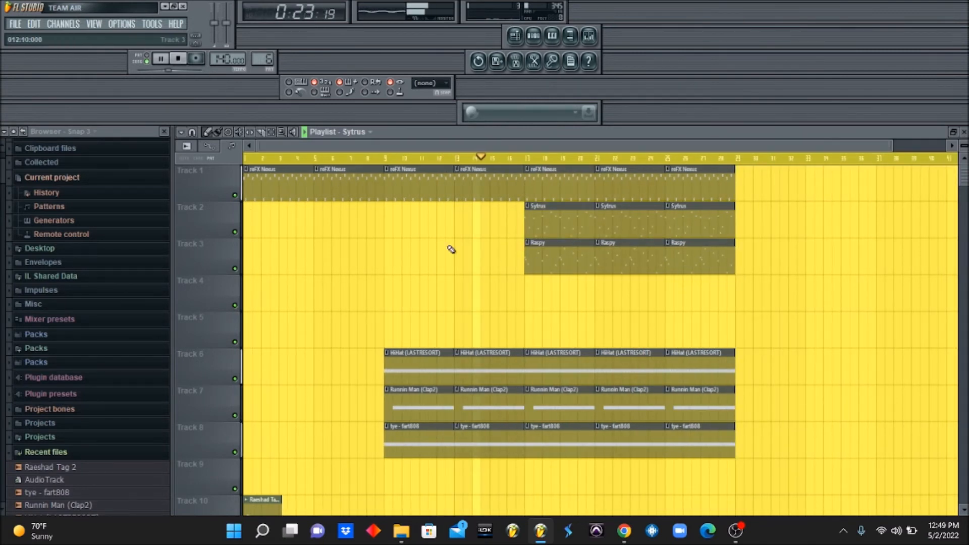
click(272, 133)
drag(707, 480, 630, 157)
key(ctrl+b)
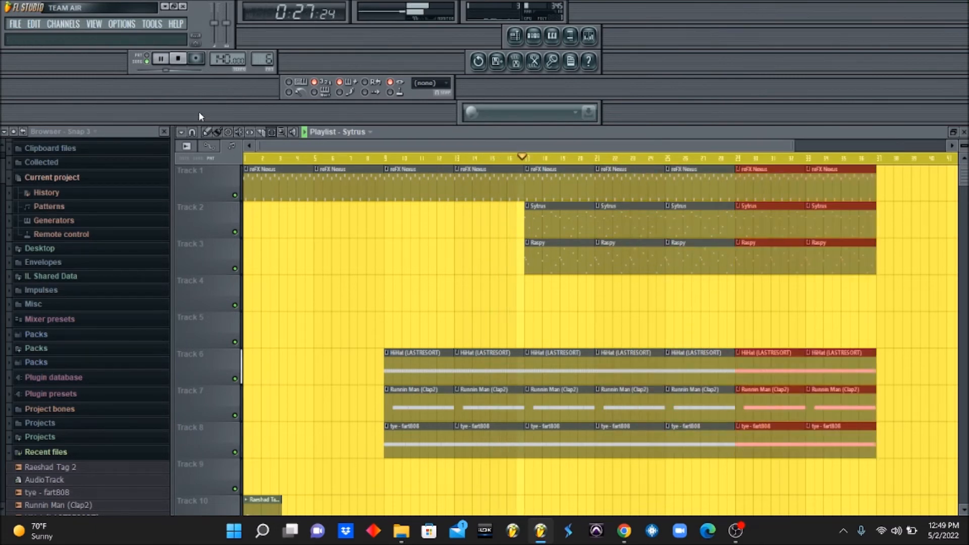
Step: Delete the reFX Nexus and Raspy clips from bars 25 to 32
drag(455, 143, 556, 168)
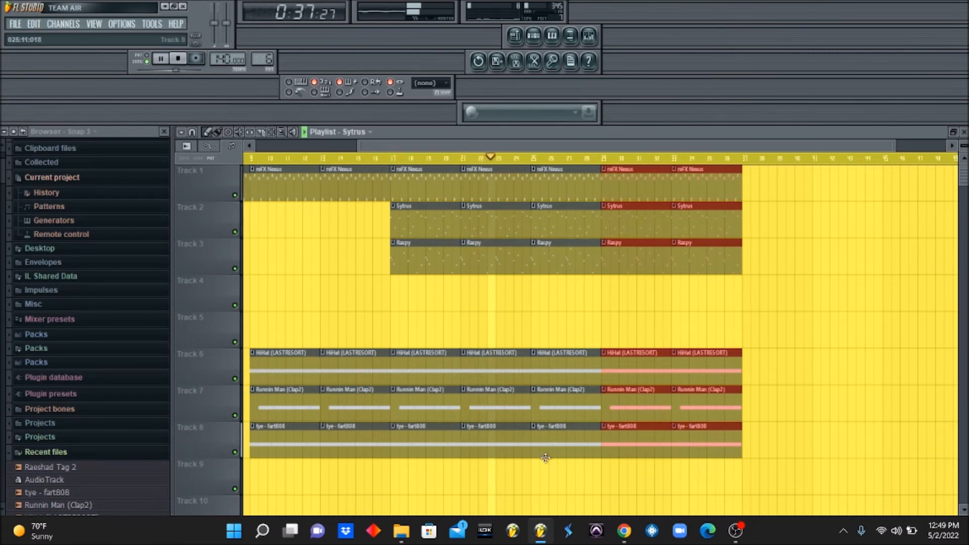
right_click(561, 188)
right_click(569, 268)
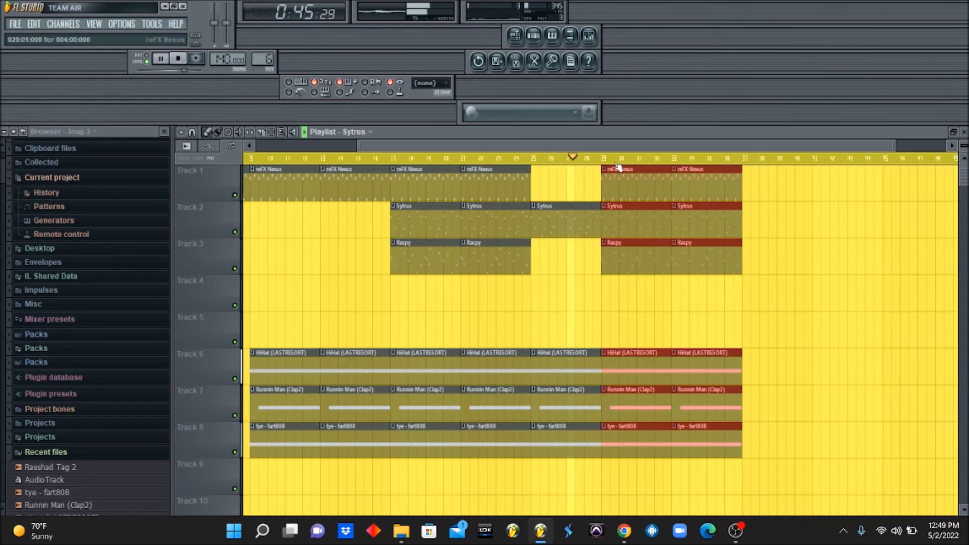
right_click(623, 187)
right_click(631, 257)
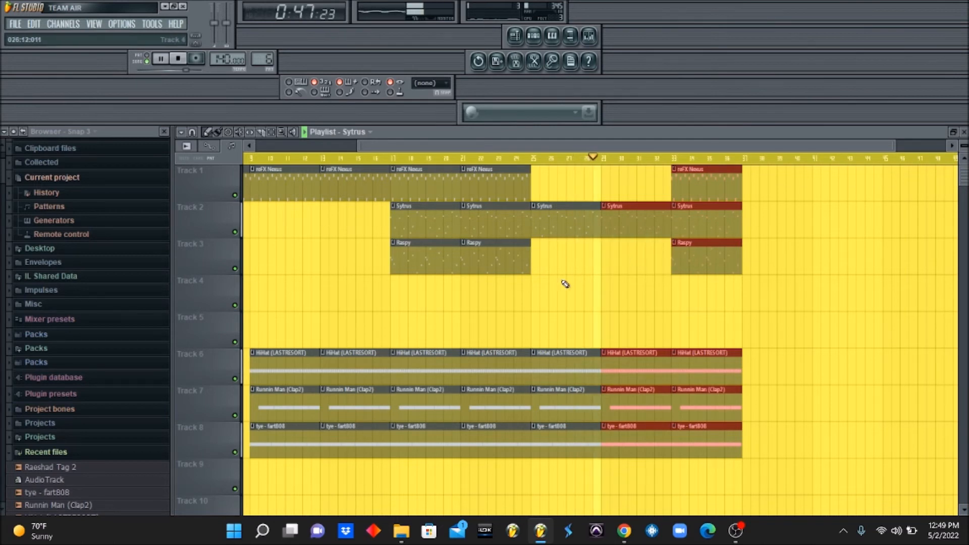
Step: Select all clips in bars 33 to 36 and duplicate them into bars 37 to 40
click(643, 310)
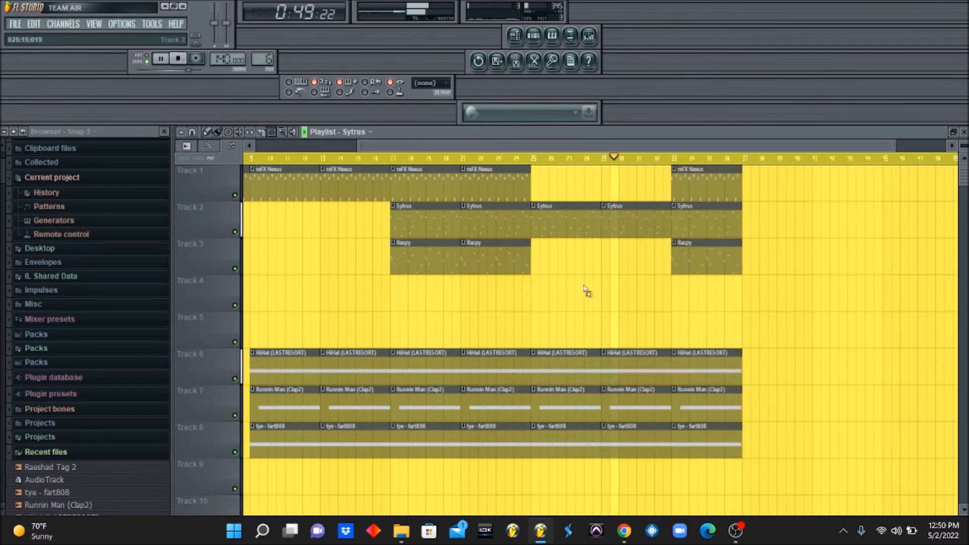
drag(726, 493, 747, 103)
key(ctrl+b)
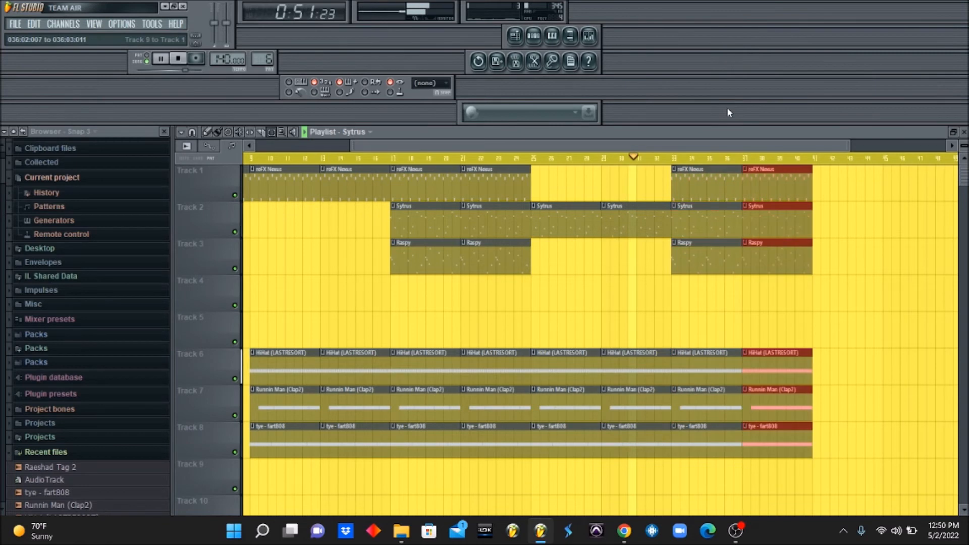
Step: Delete the Raspy clip from bars 33 to 36 on Track 3
click(282, 132)
click(282, 218)
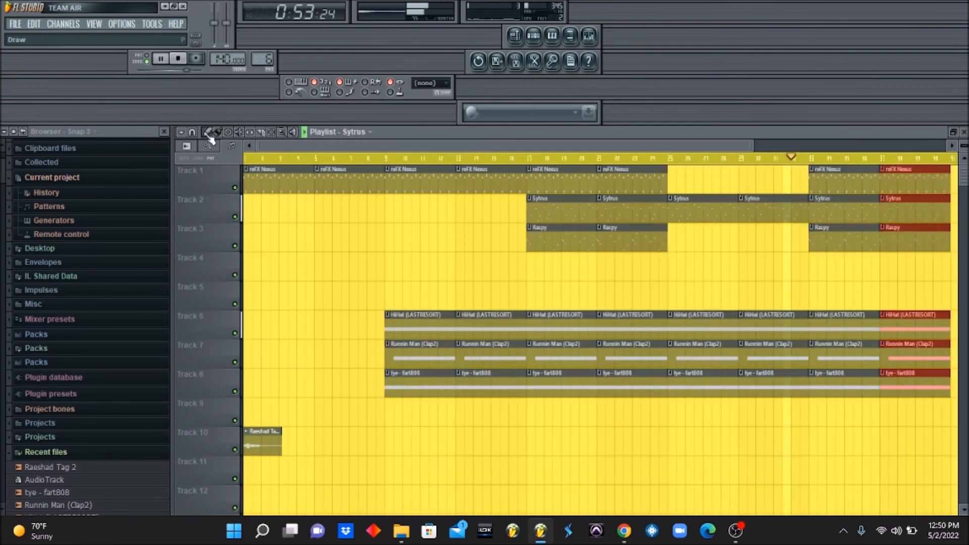
drag(396, 146, 531, 146)
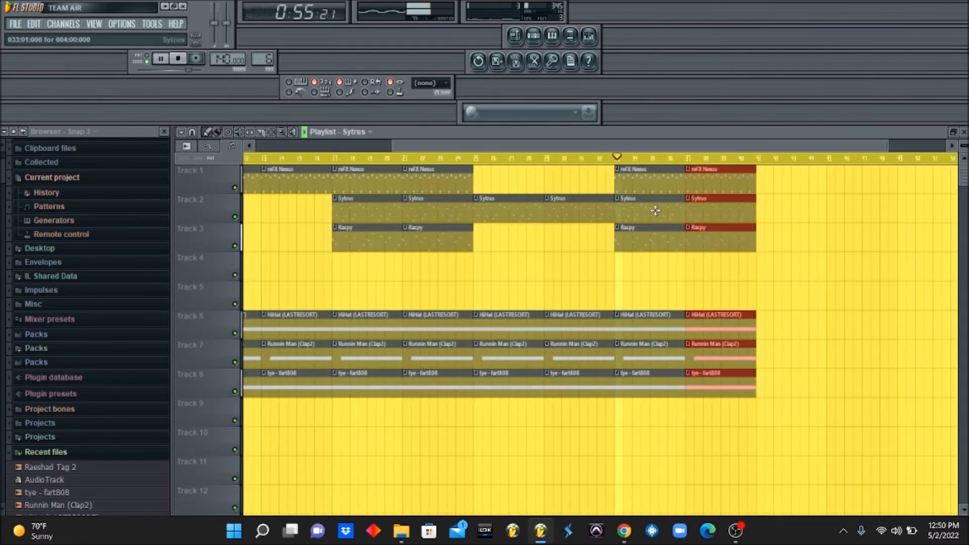
right_click(656, 230)
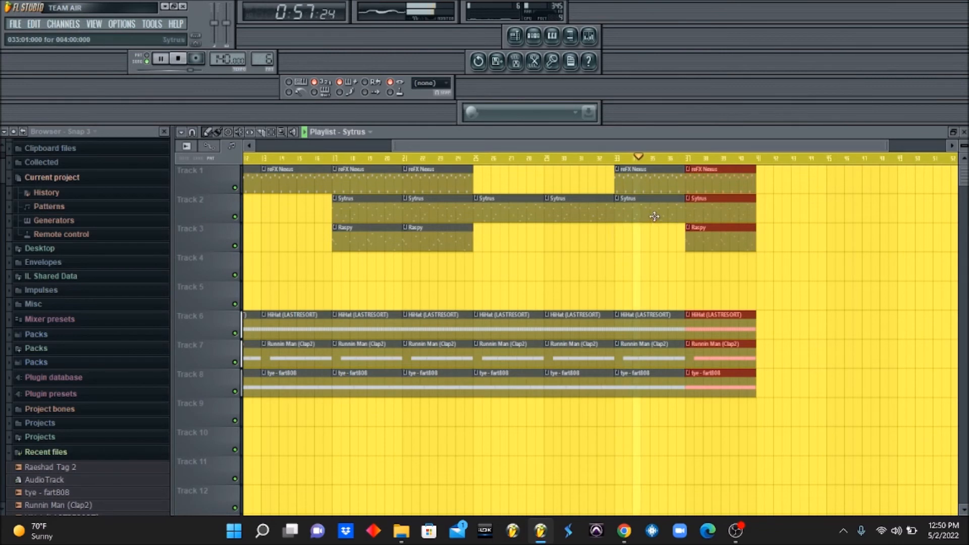
Step: Delete the Raspy clip from bars 37 to 40, then duplicate all clips in bars 9 to 40 into bars 41 to 72
right_click(721, 241)
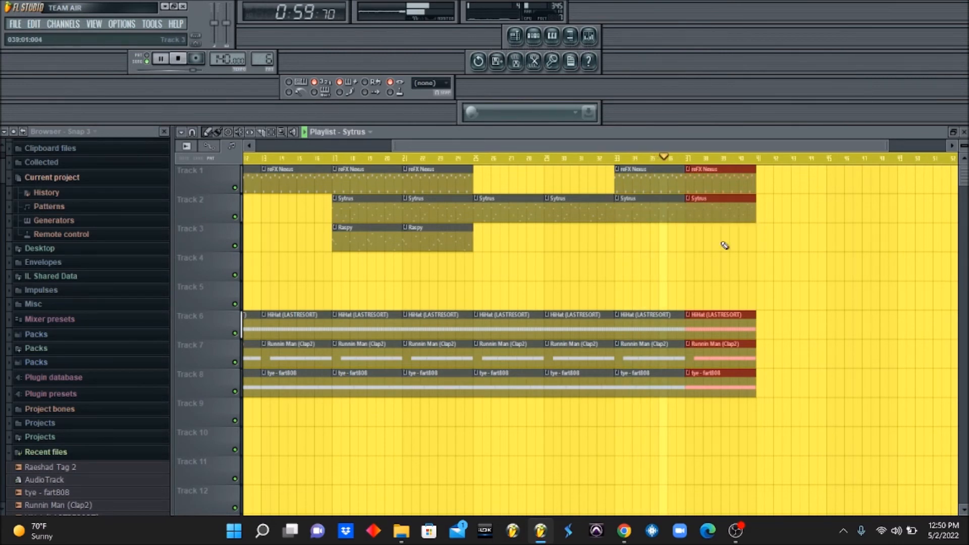
click(286, 142)
drag(942, 431, 401, 134)
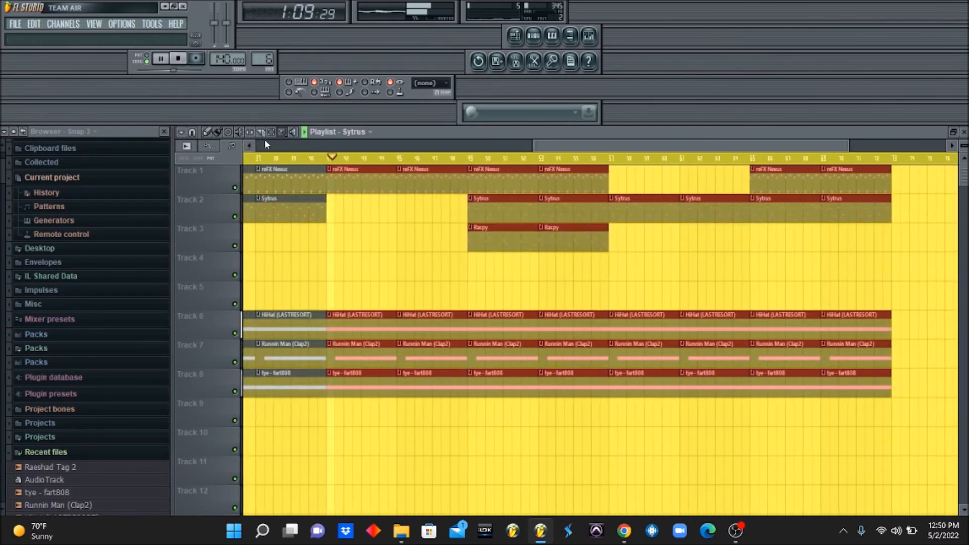
Step: Delete every clip from bars 57 to 72 on all tracks and stop playback
right_click(327, 212)
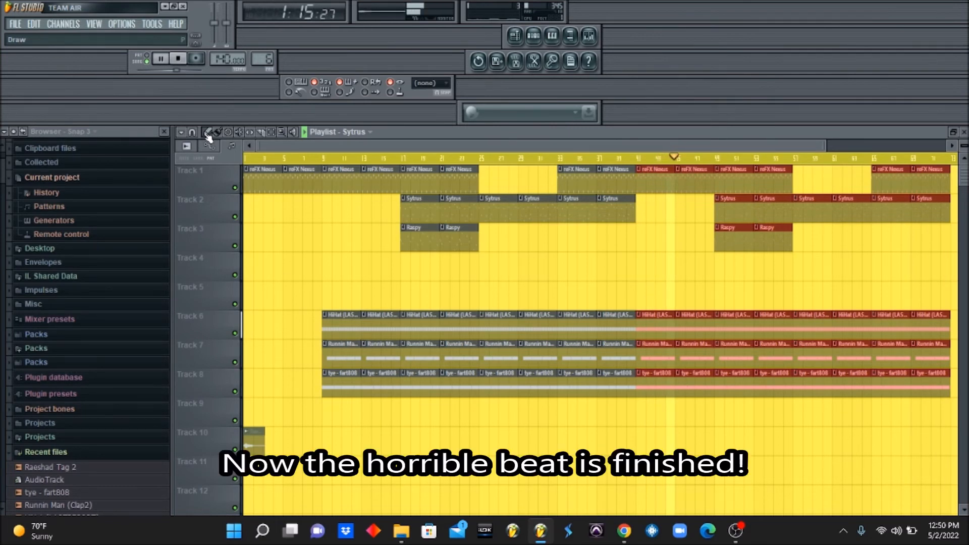
right_click(816, 211)
right_click(846, 328)
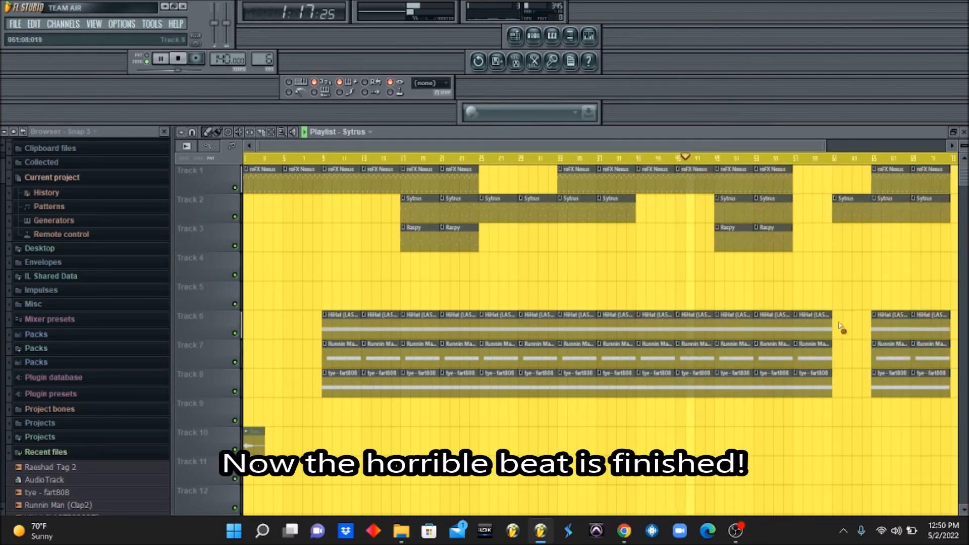
right_click(891, 207)
right_click(842, 210)
right_click(920, 210)
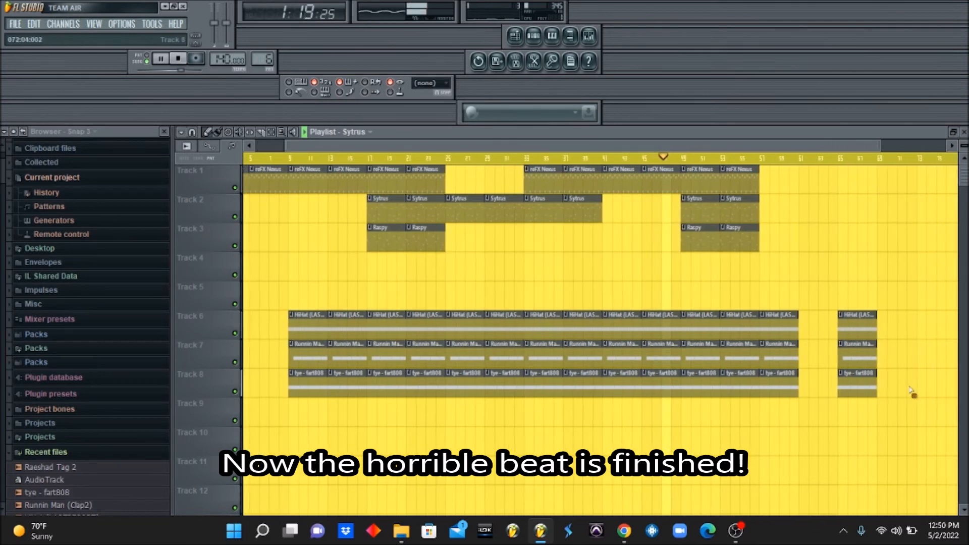
right_click(858, 326)
right_click(791, 320)
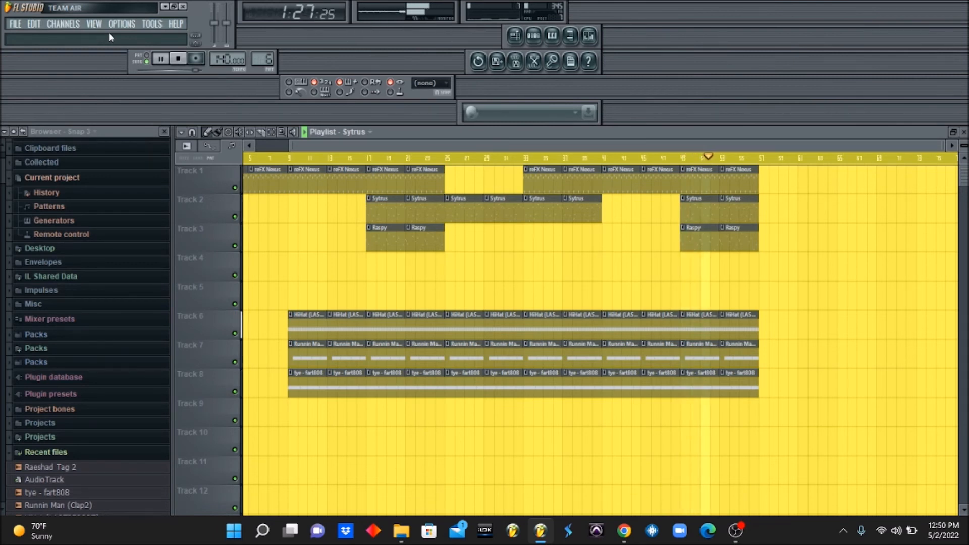
key(space)
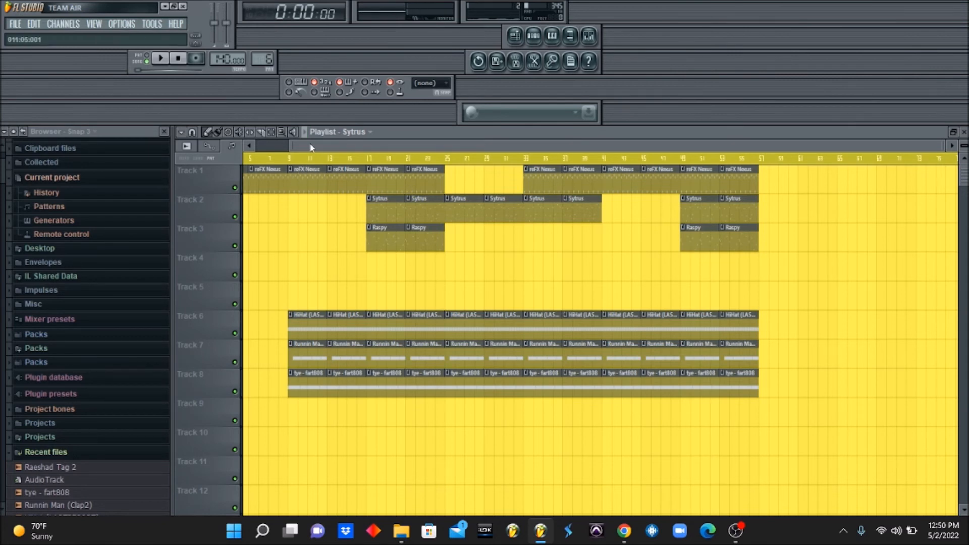
Step: Start exporting the song as an MP3 file
drag(309, 147, 123, 112)
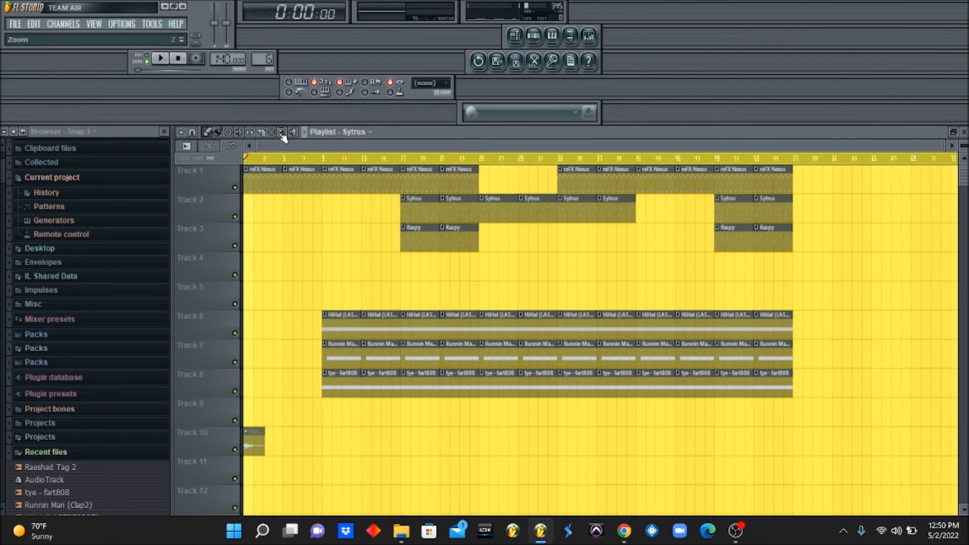
click(16, 24)
mouse_move(50, 134)
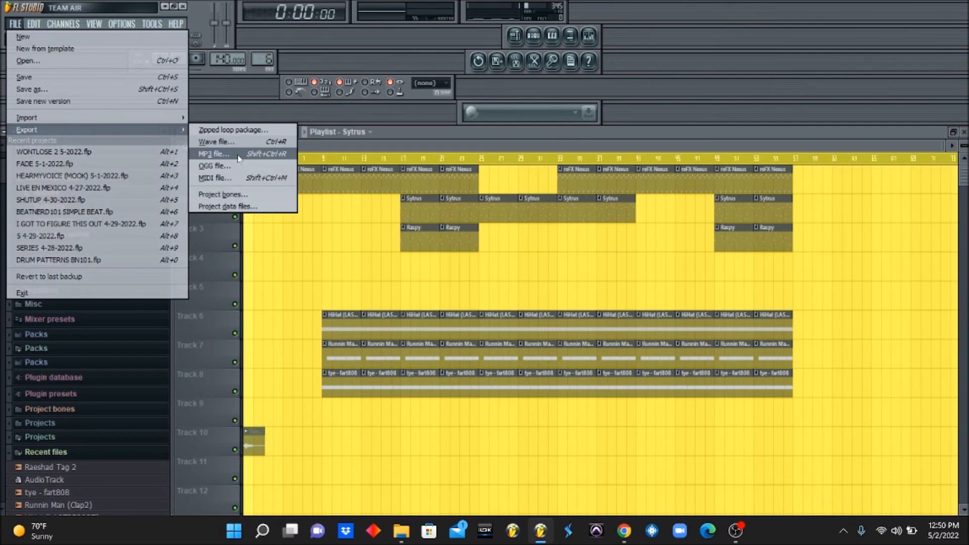
click(255, 154)
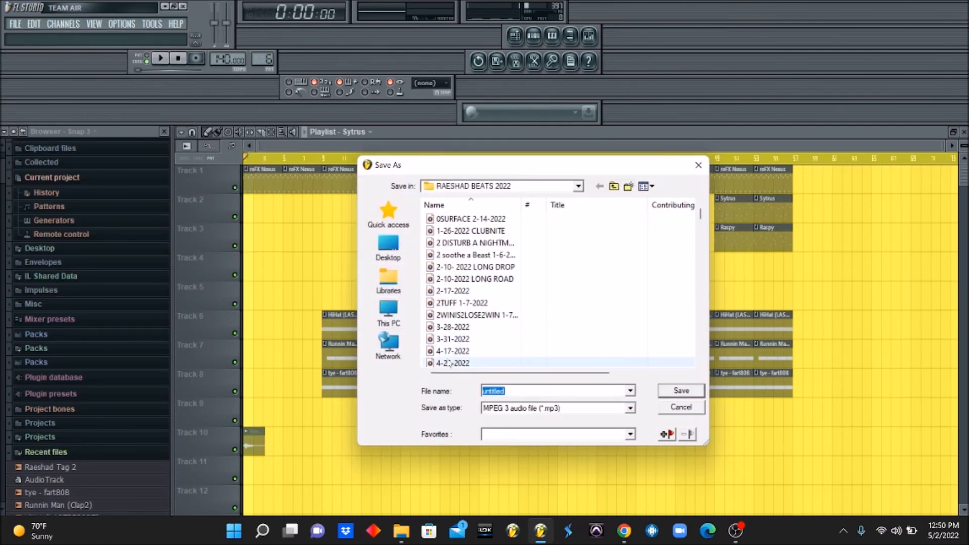
Step: Browse on drive C to the Projects folder inside Image-Line's Patches folder under Program Files (x86)
click(388, 315)
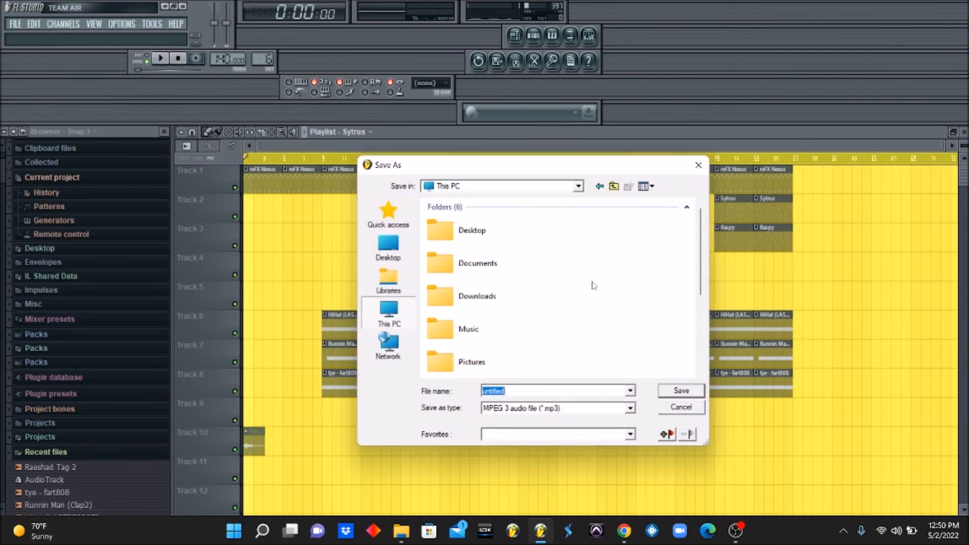
double_click(498, 289)
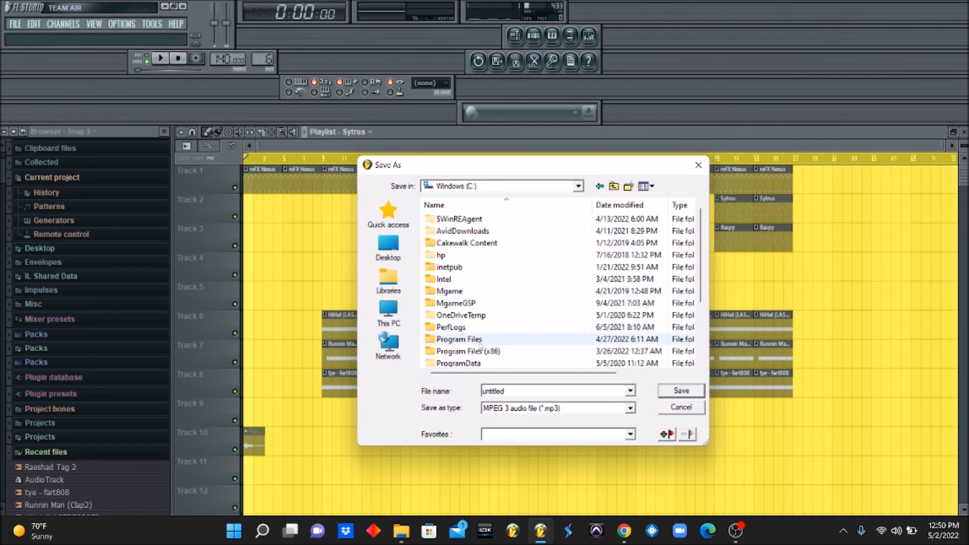
double_click(478, 350)
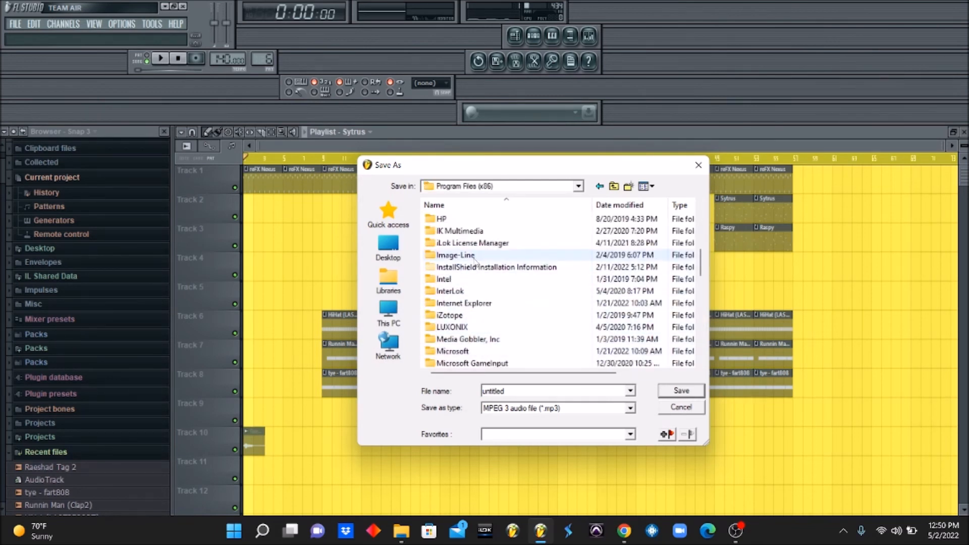
double_click(477, 255)
double_click(475, 233)
double_click(476, 233)
double_click(476, 232)
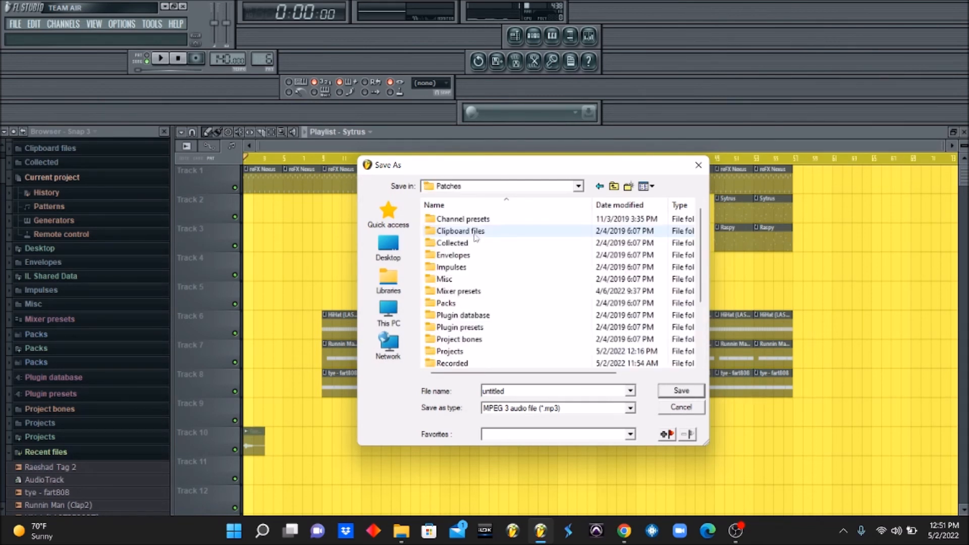
double_click(450, 352)
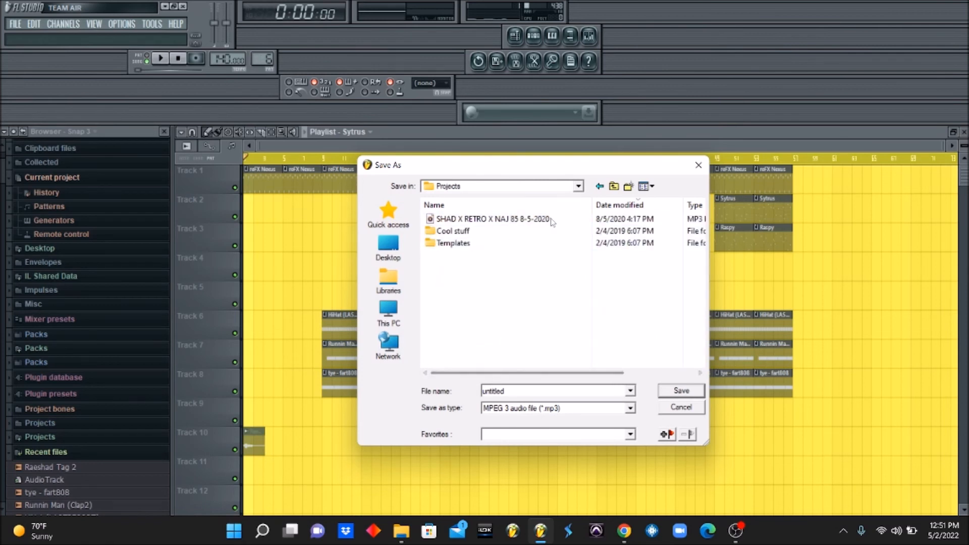
click(388, 279)
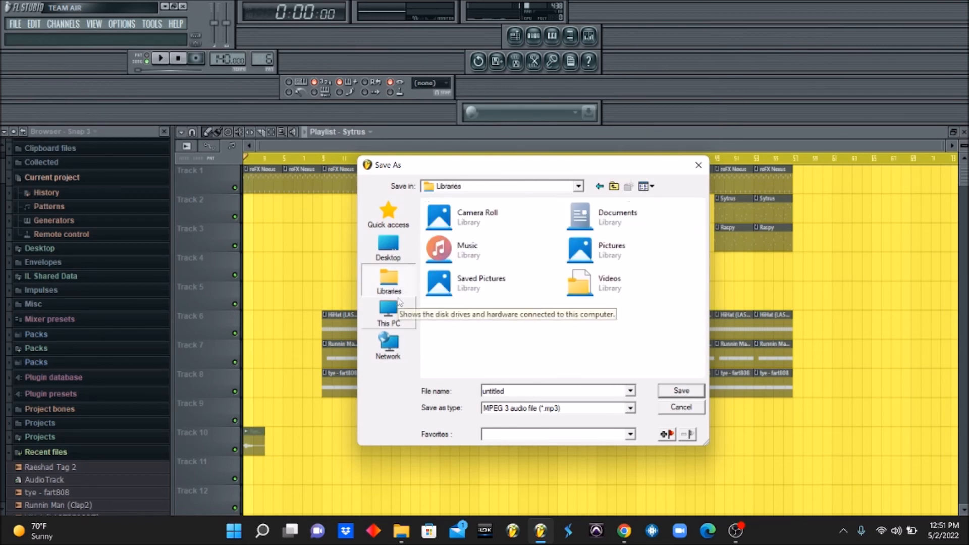
click(599, 187)
Step: Save the project as a FruityLoops loop file (*.flp) named WHAT and play the song from the beginning
click(502, 409)
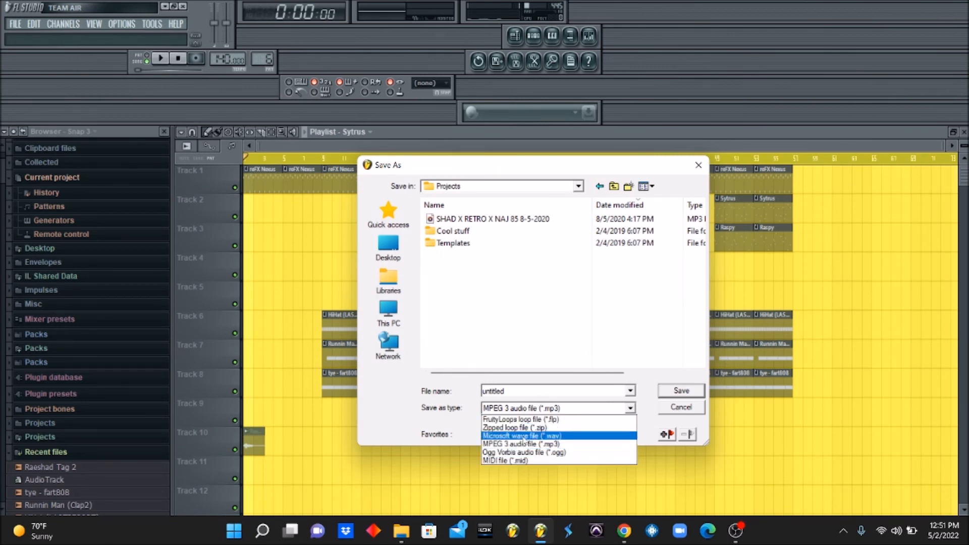
click(520, 419)
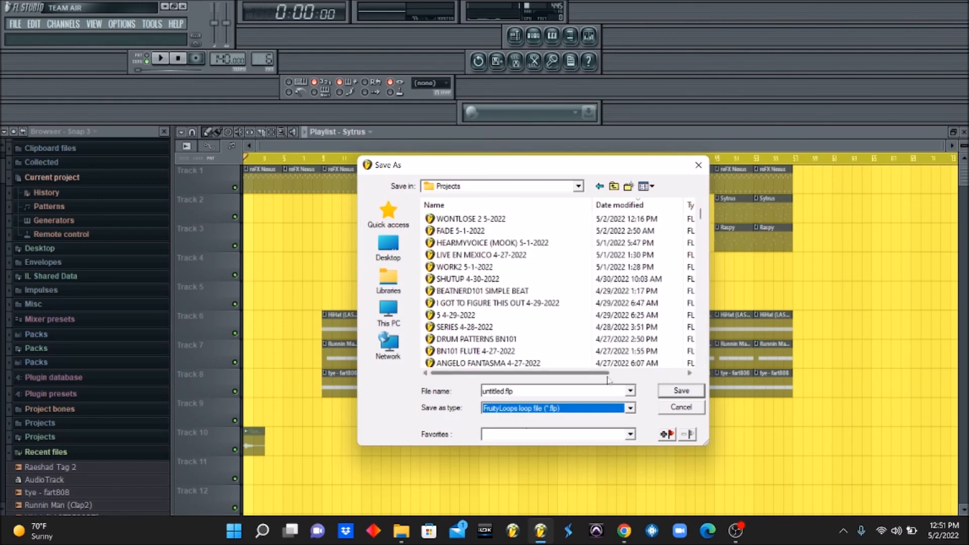
text(WHAT)
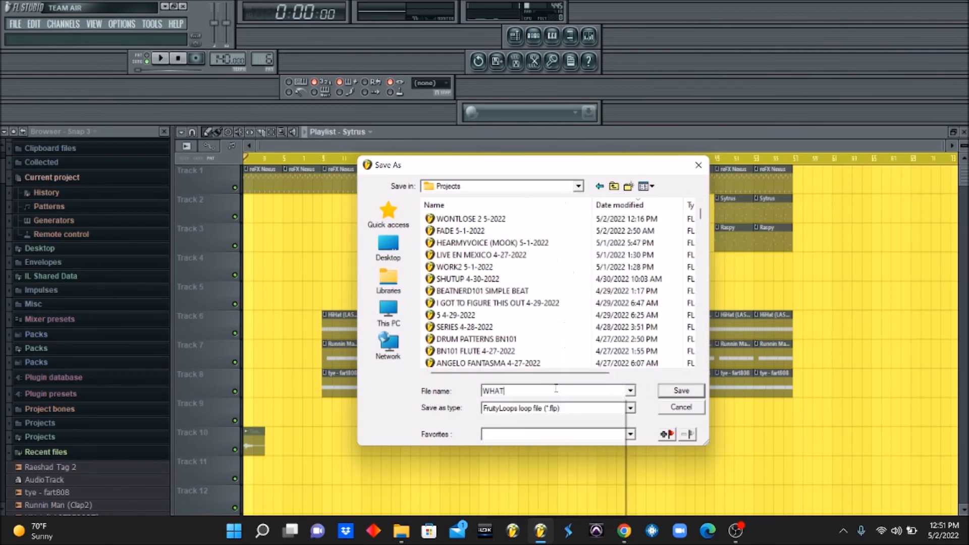
key(Return)
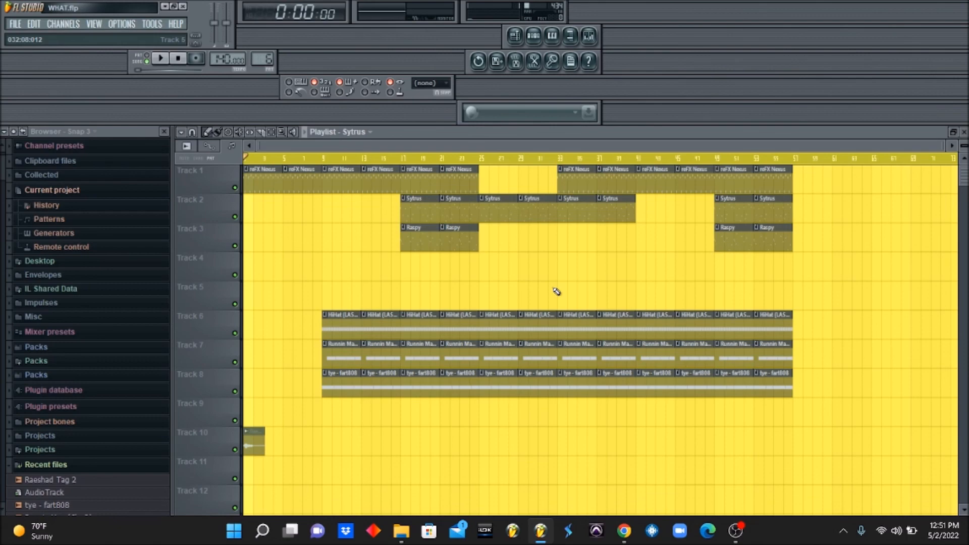
key(space)
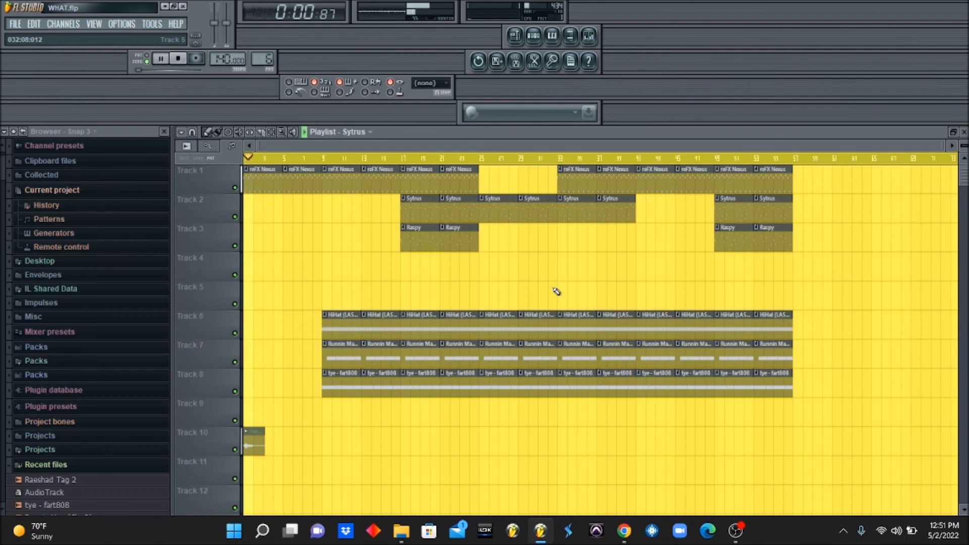